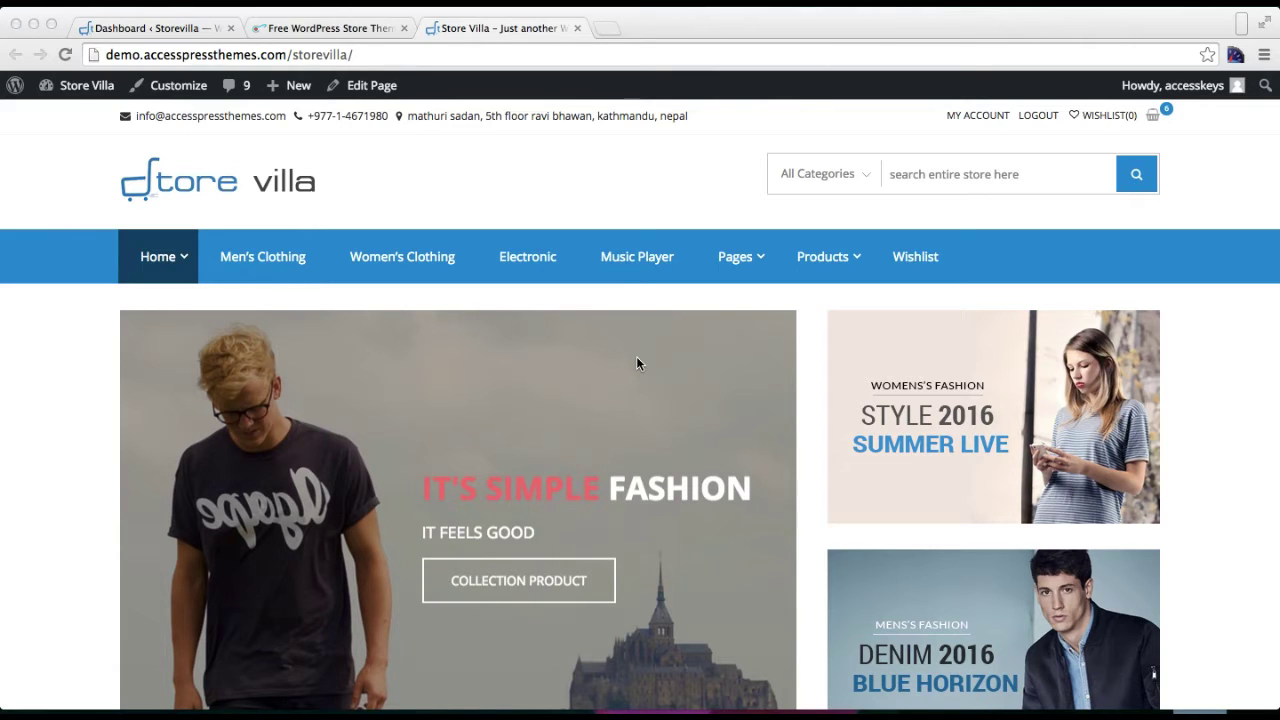
Step: Scroll through the Store Villa demo homepage to review its layout
scroll(612, 441, "down", 10)
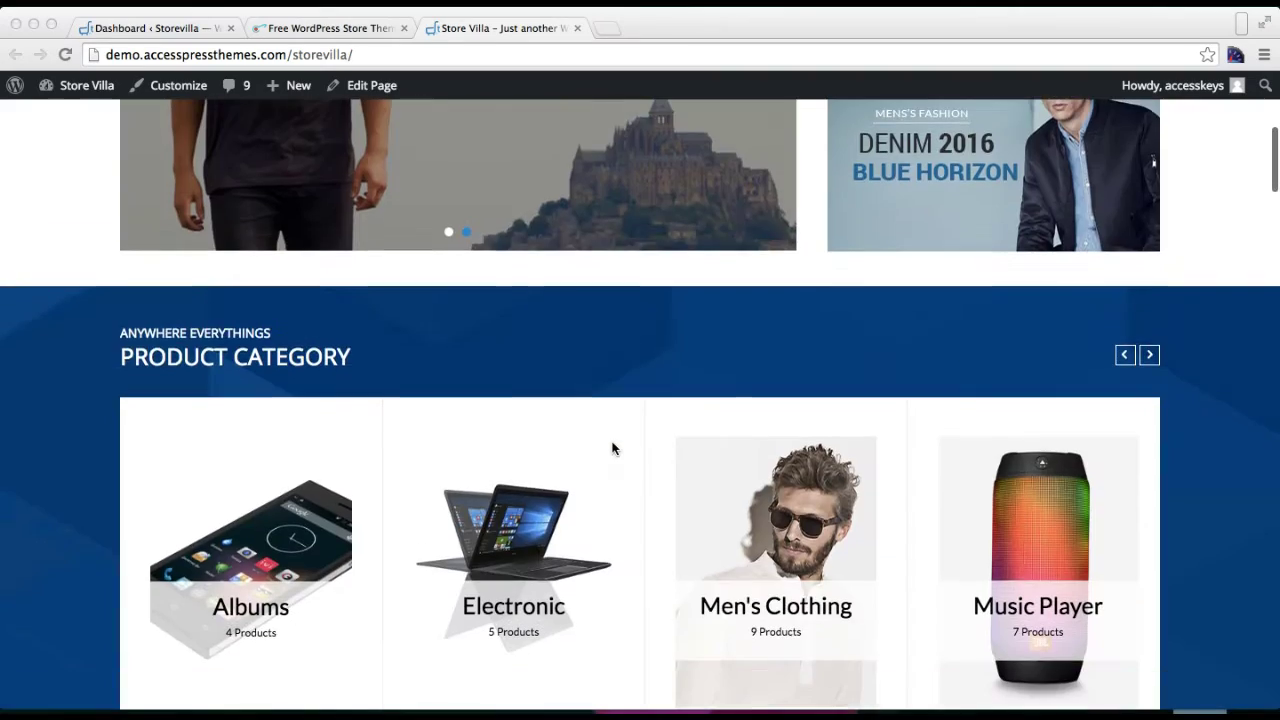
scroll(617, 430, "down", 5)
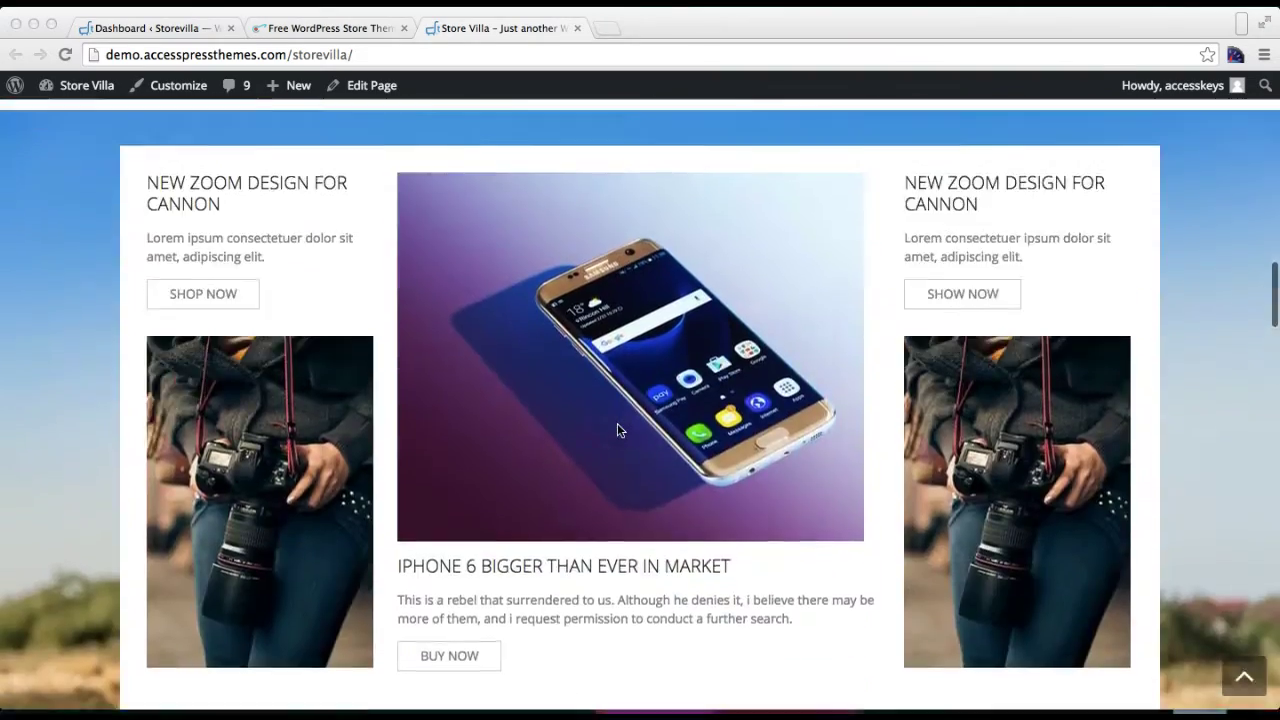
scroll(617, 430, "up", 6)
scroll(617, 430, "up", 10)
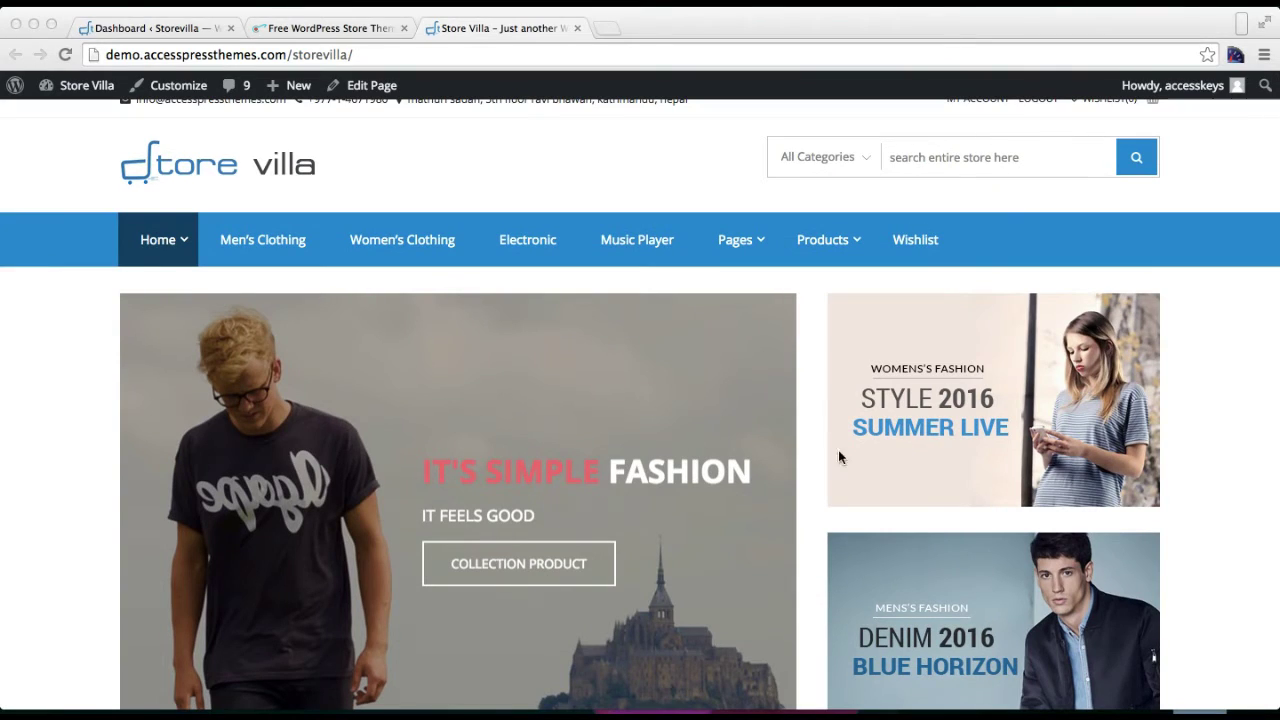
scroll(838, 457, "down", 10)
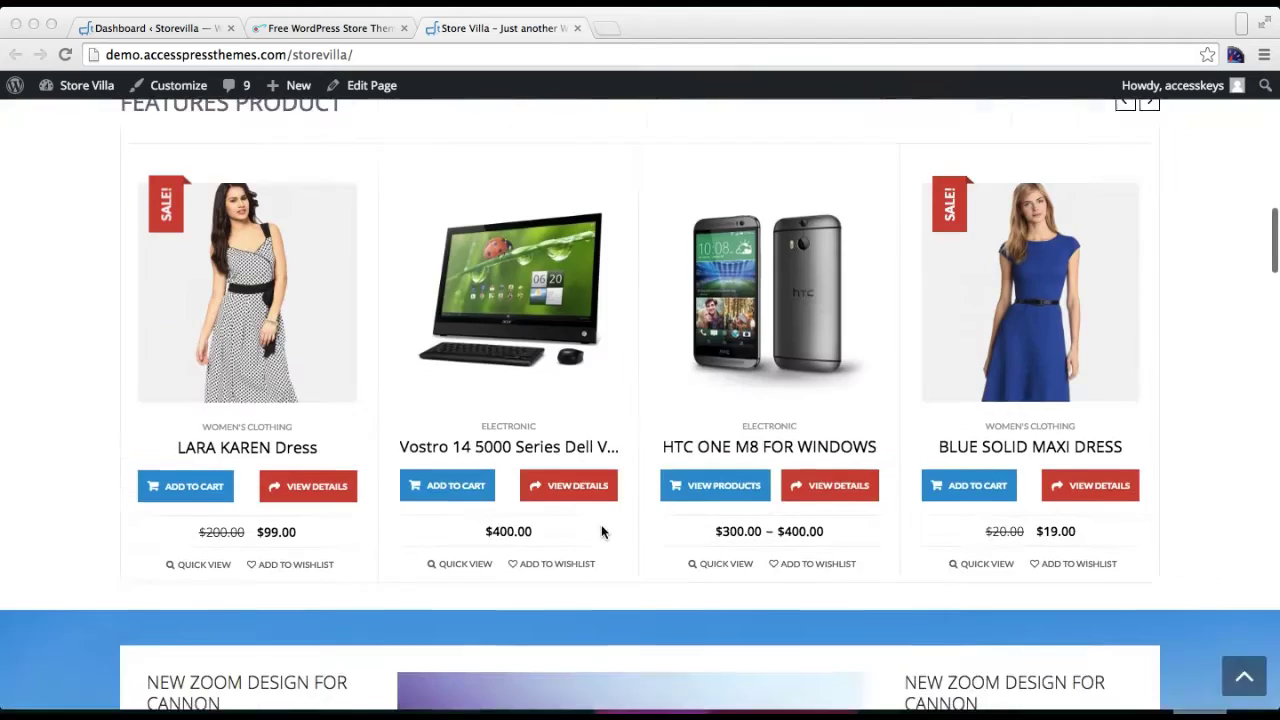
scroll(601, 531, "down", 10)
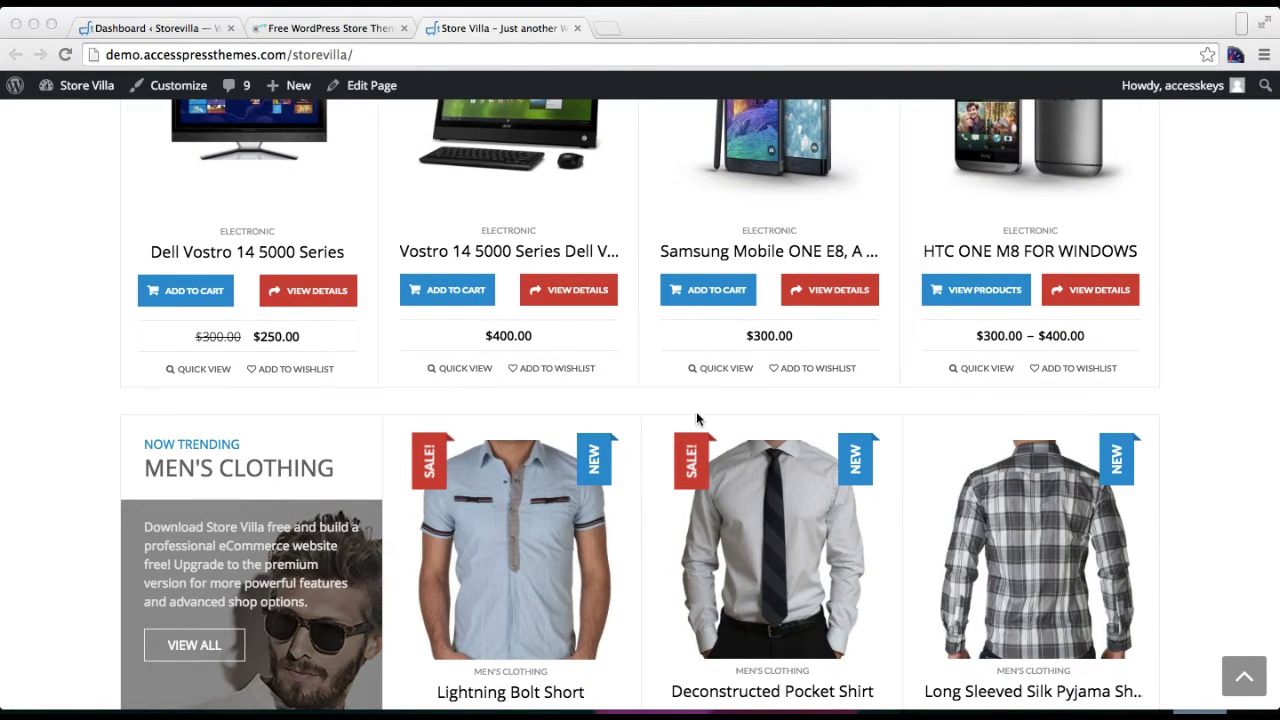
scroll(696, 418, "down", 8)
scroll(697, 418, "up", 3)
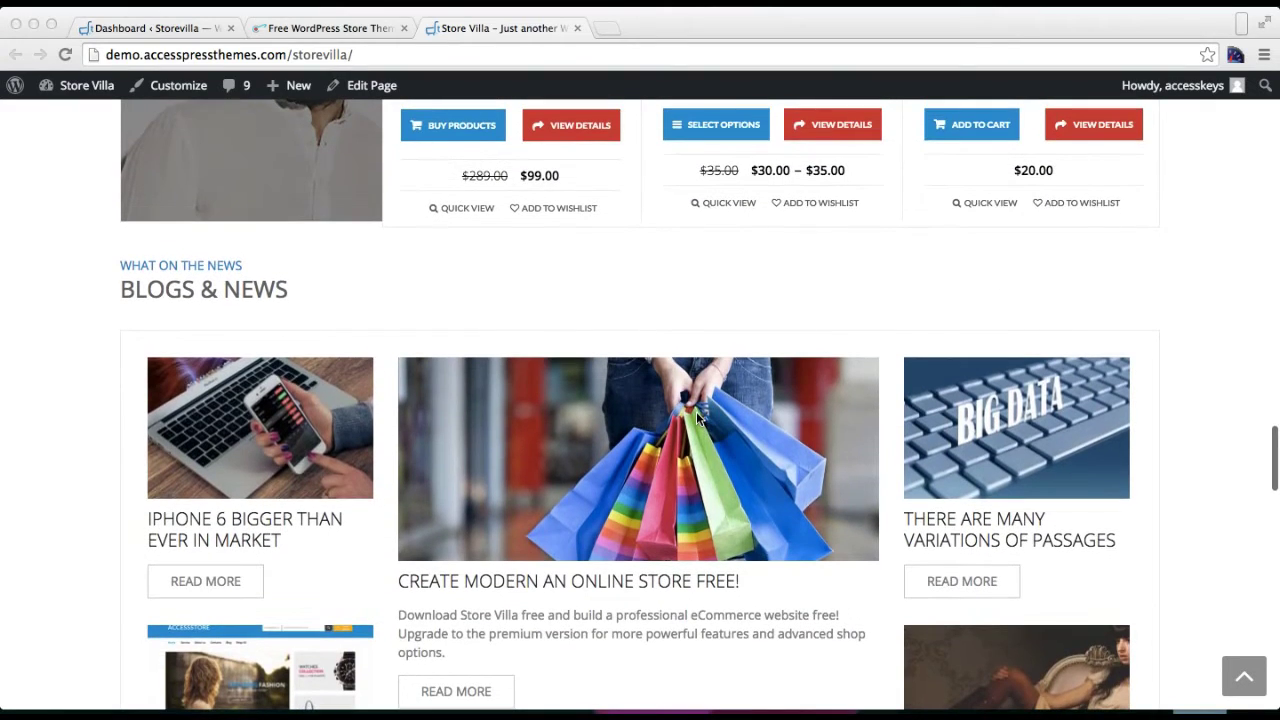
scroll(697, 418, "up", 12)
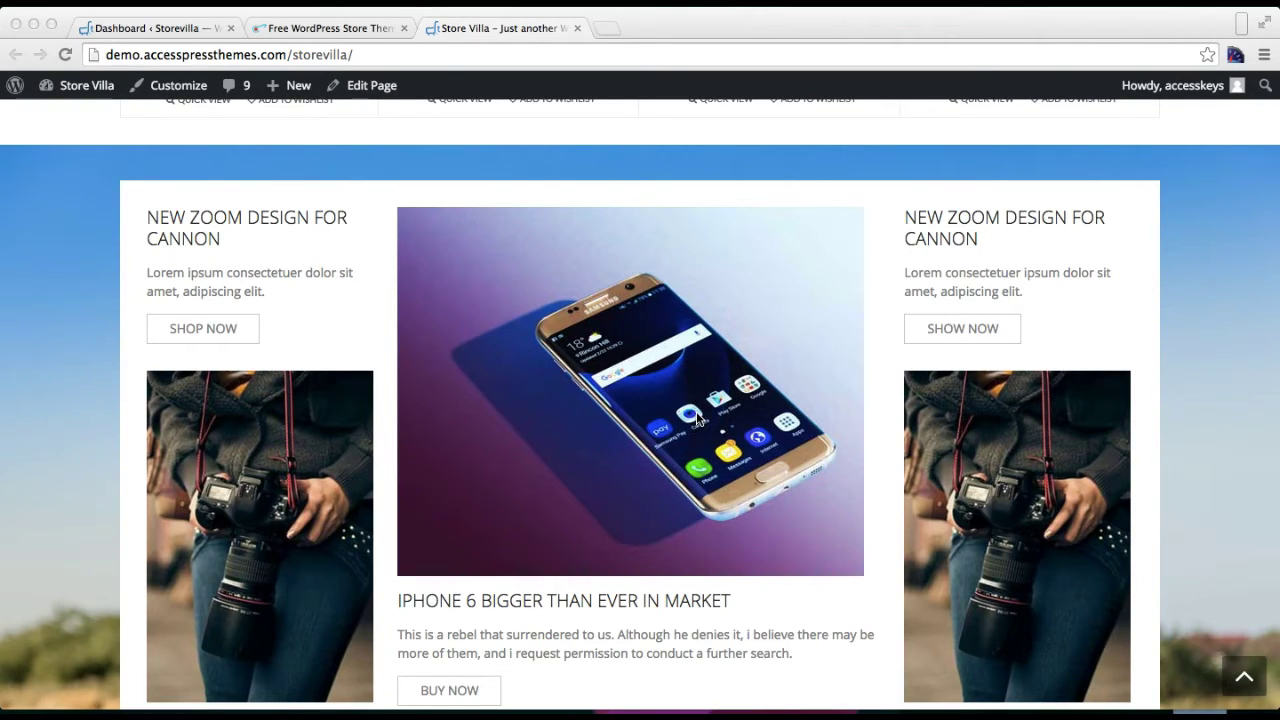
Step: Open the local Storevilla site in a new tab from the Dashboard's Visit Site link
left_click(163, 30)
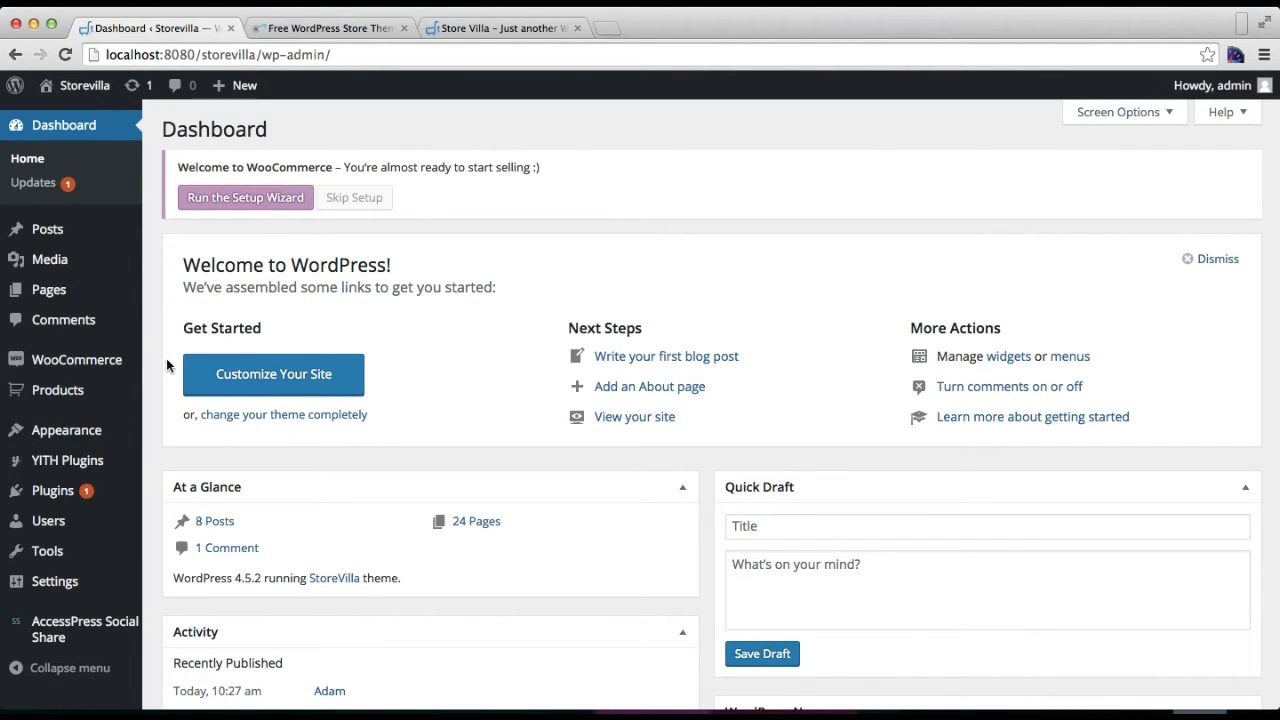
mouse_move(85, 87)
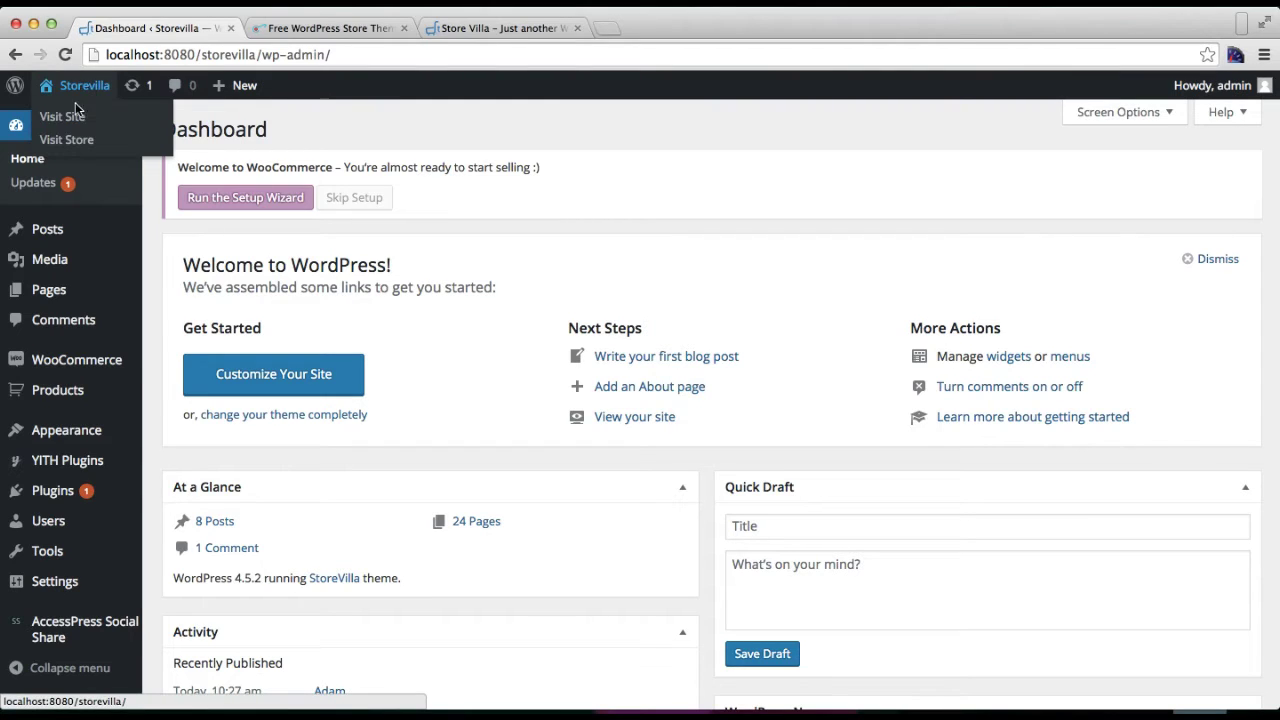
right_click(65, 117)
left_click(140, 118)
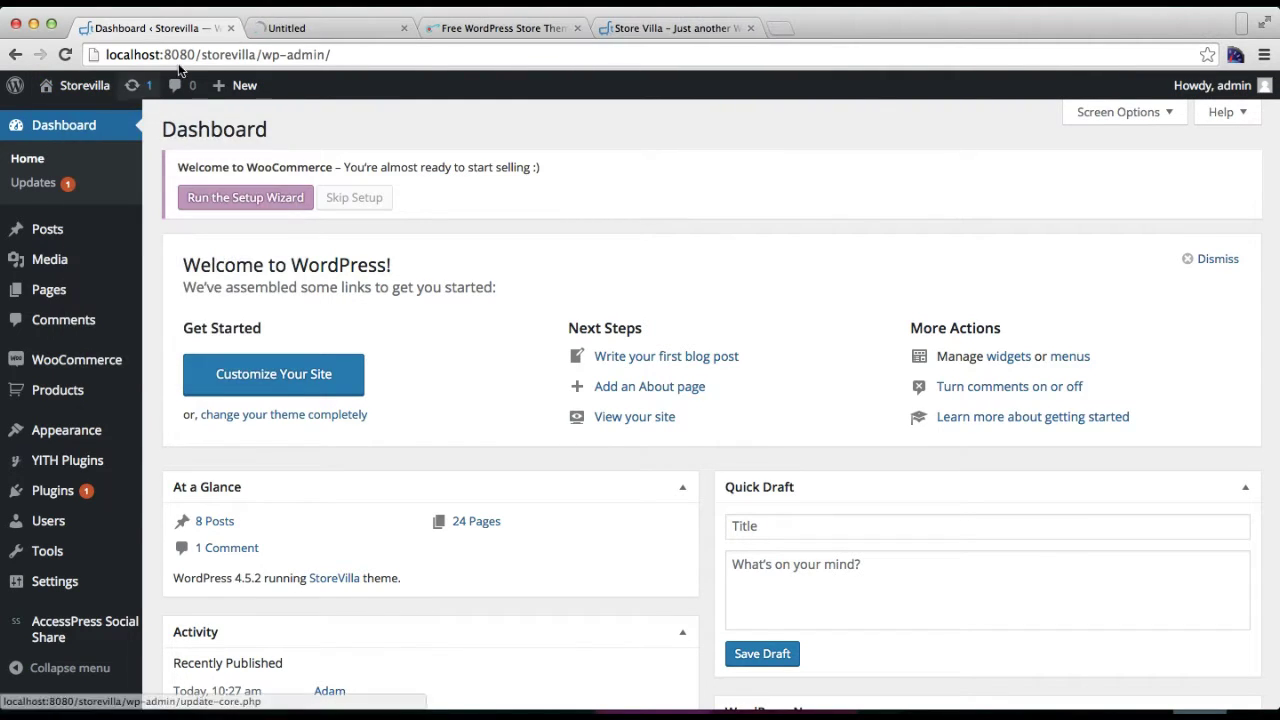
left_click(305, 27)
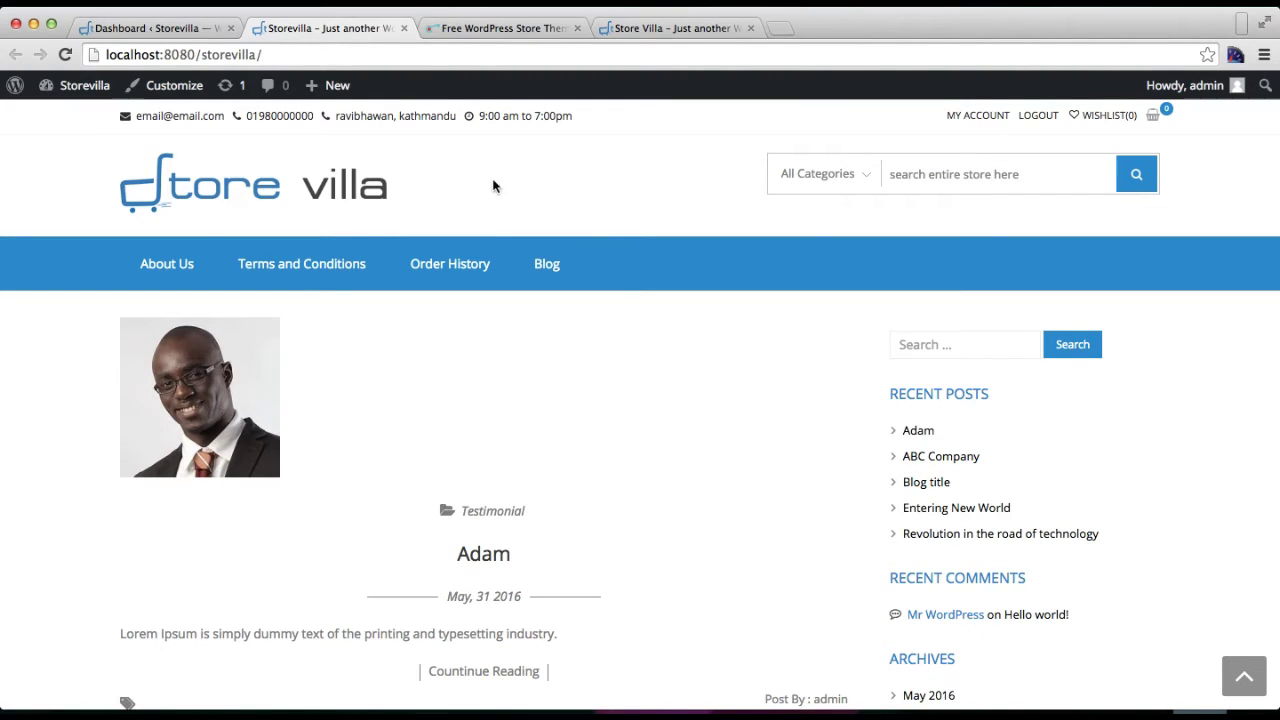
Step: Review the local site's plain blog-post homepage, then return to the Store Villa demo
scroll(488, 323, "down", 5)
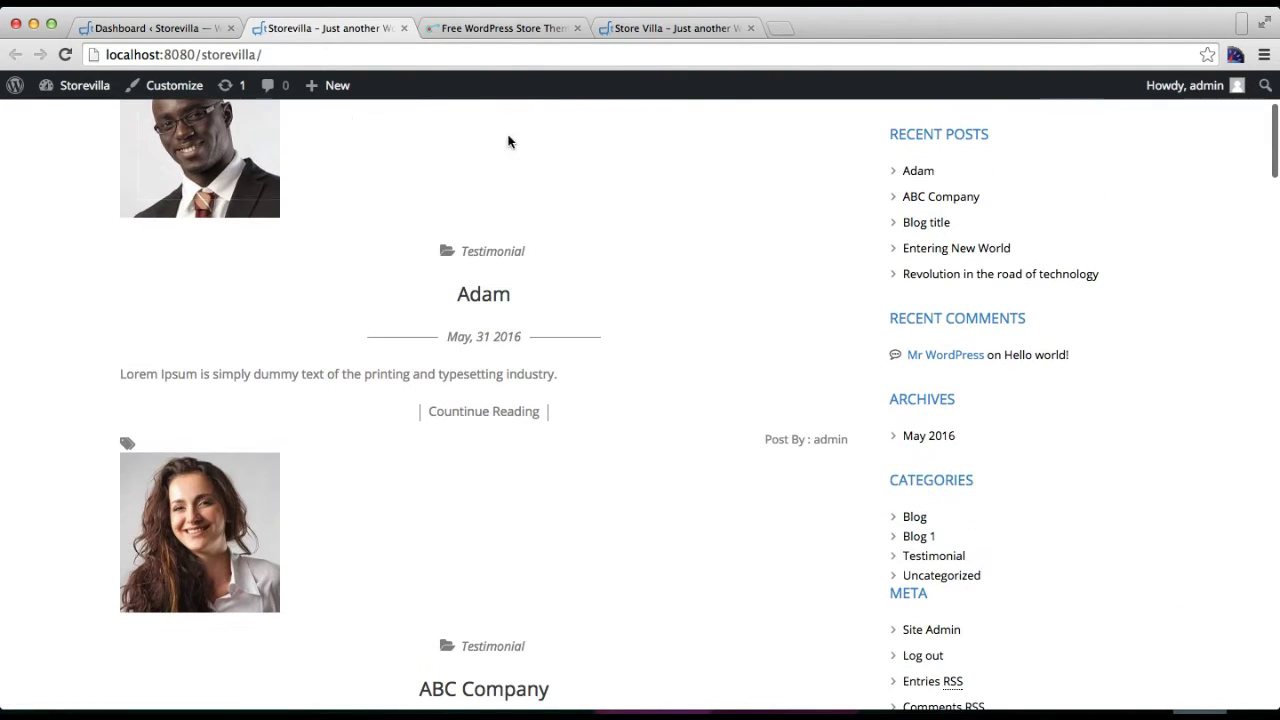
scroll(502, 478, "down", 10)
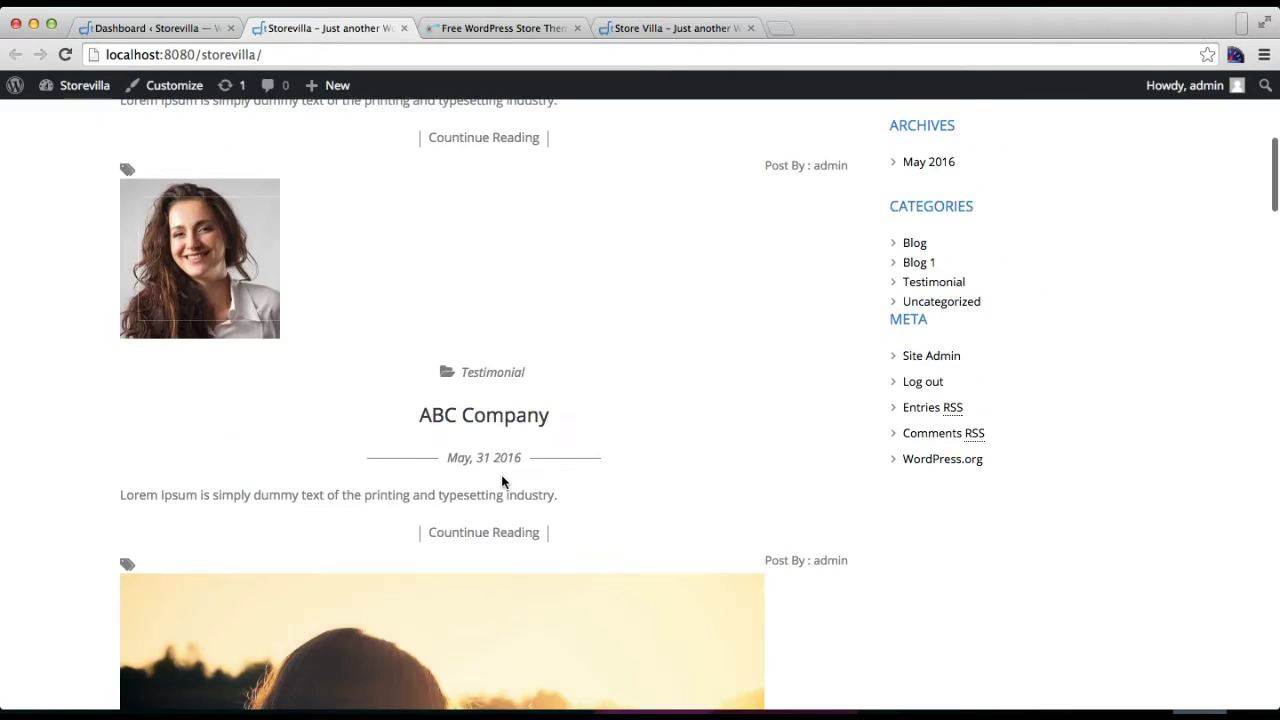
scroll(502, 482, "down", 15)
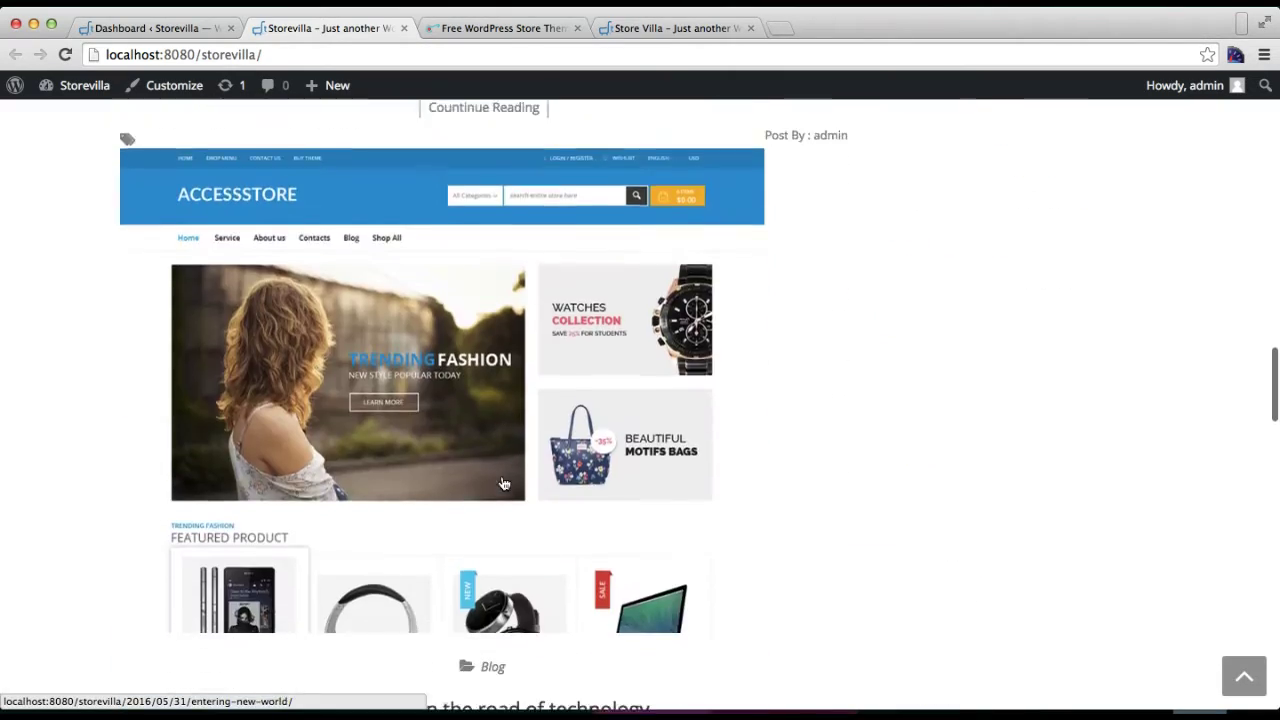
scroll(502, 482, "down", 10)
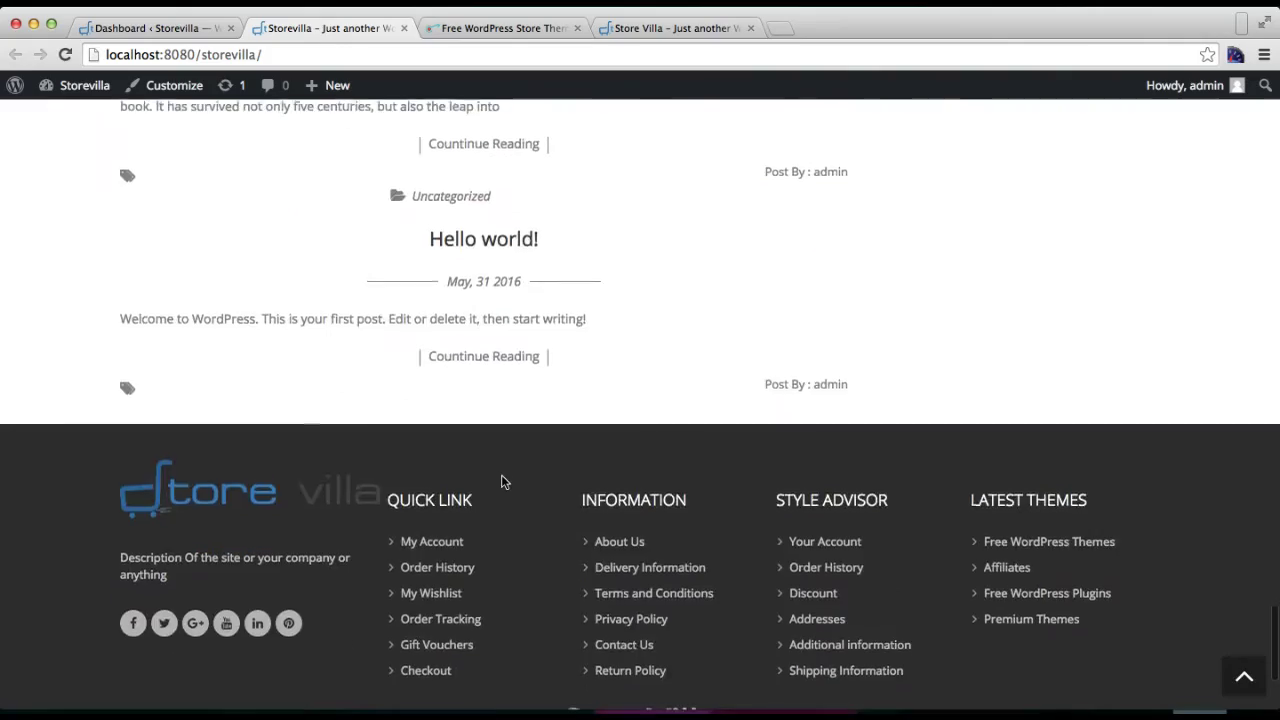
scroll(502, 482, "up", 15)
scroll(502, 480, "up", 10)
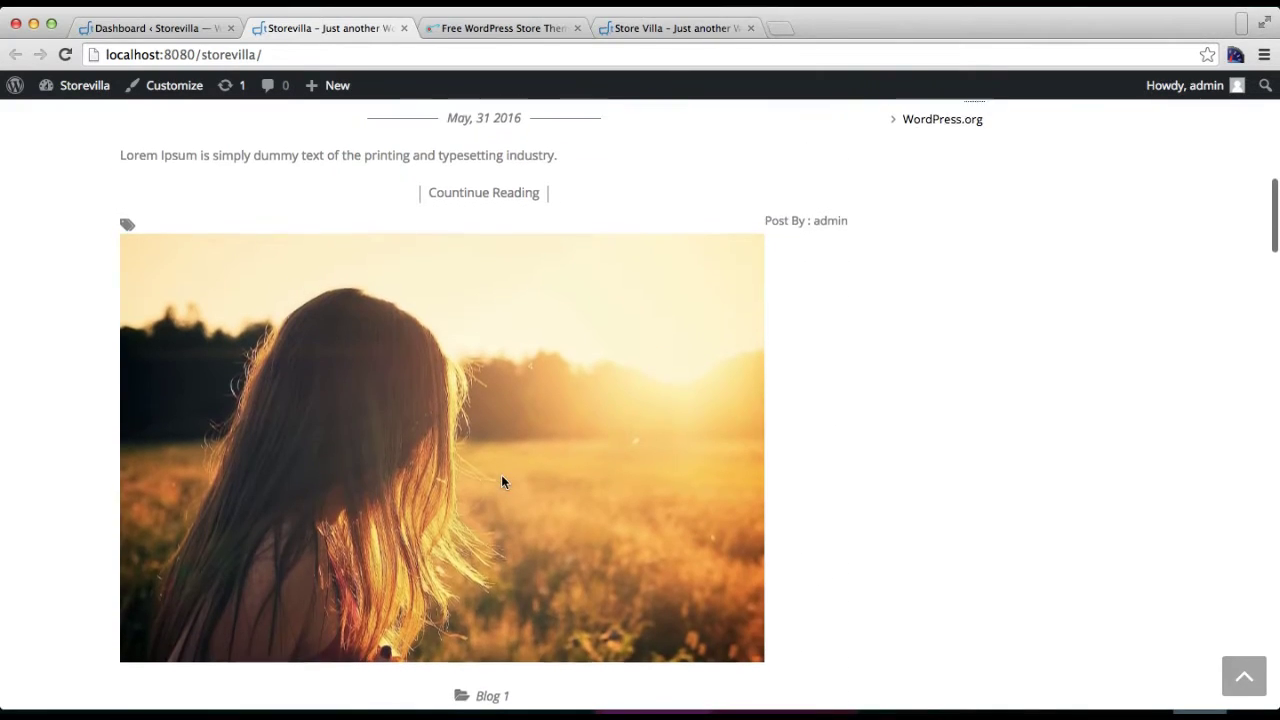
left_click(698, 30)
left_click(700, 35)
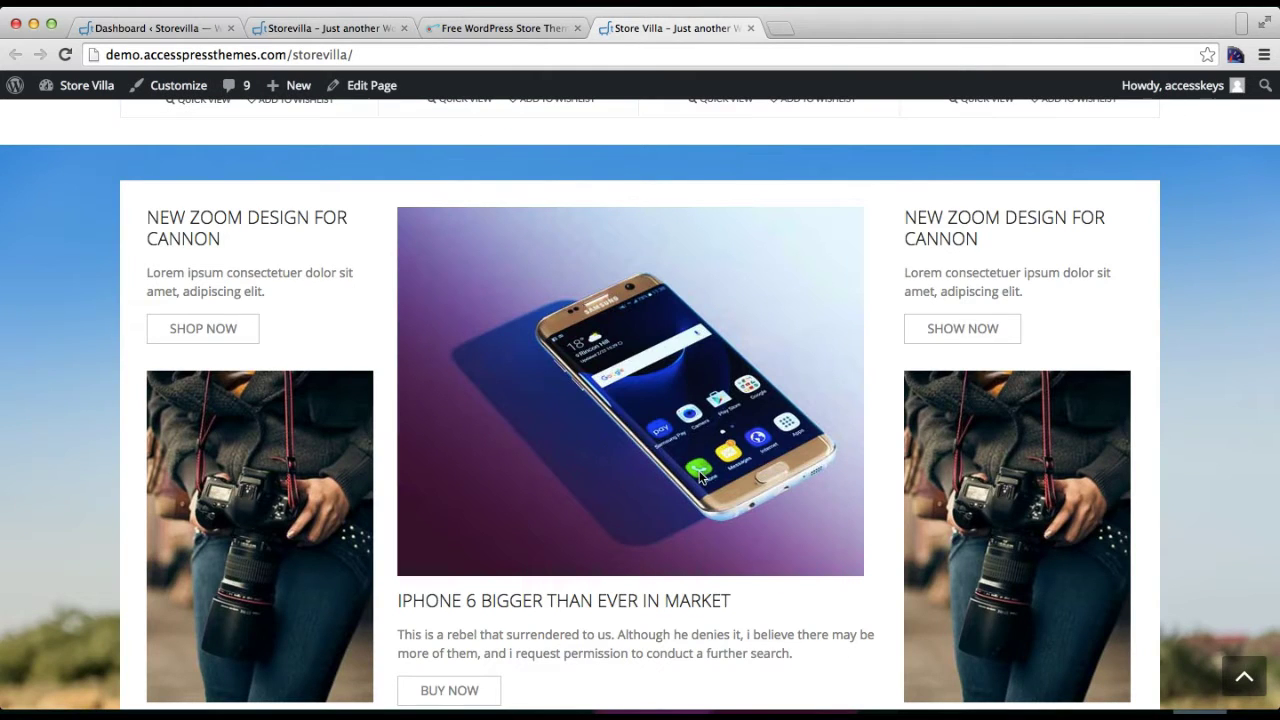
scroll(1169, 466, "down", 10)
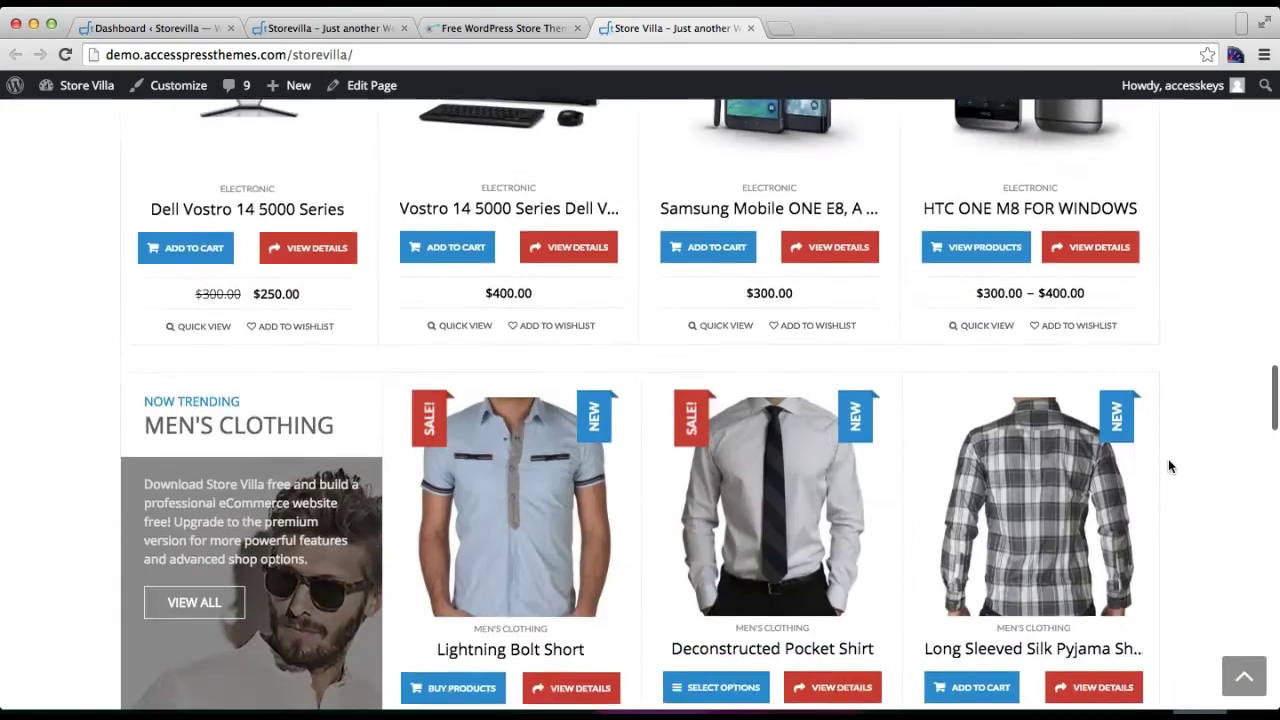
scroll(1169, 466, "up", 3)
scroll(1169, 466, "down", 2)
scroll(1169, 466, "down", 15)
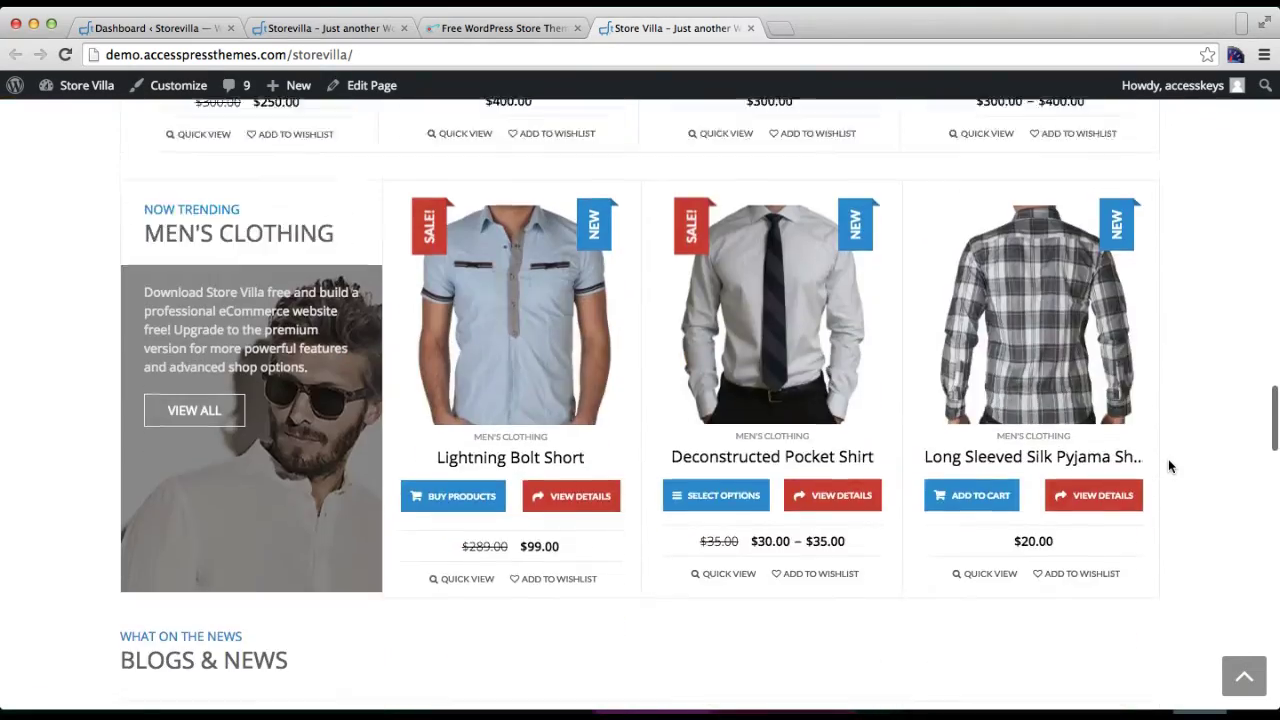
scroll(1169, 466, "up", 8)
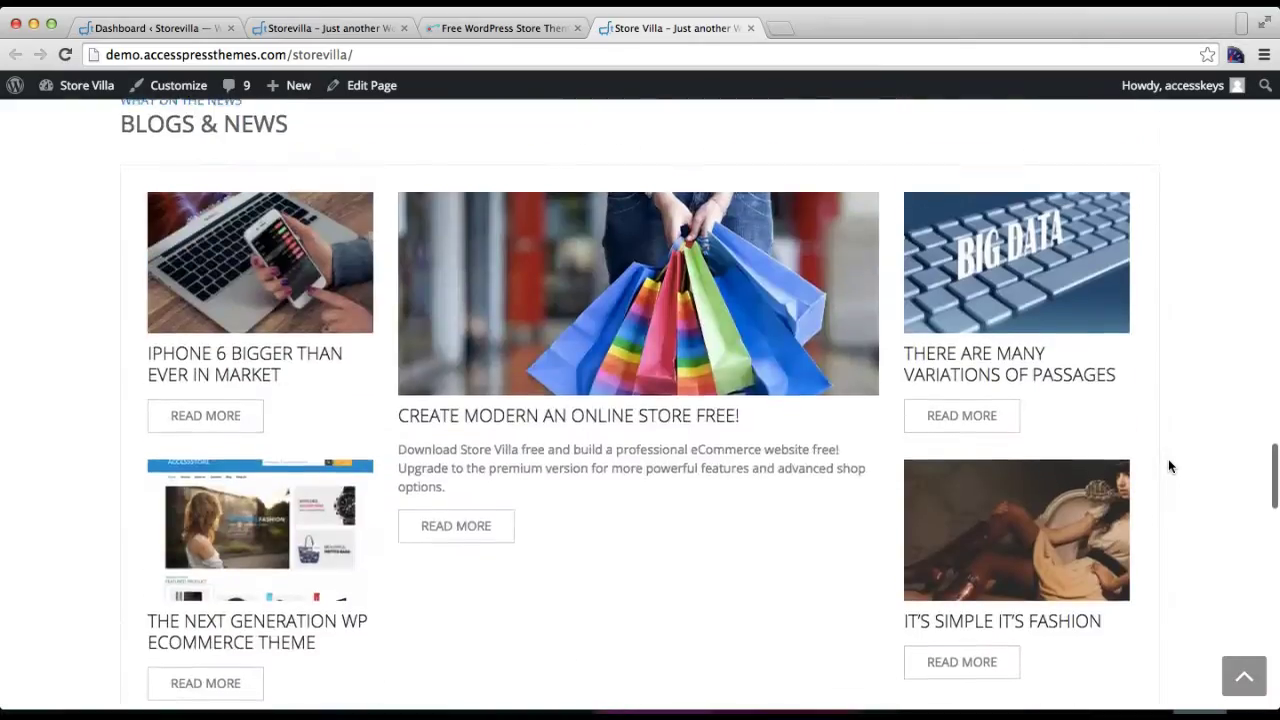
scroll(1169, 466, "down", 4)
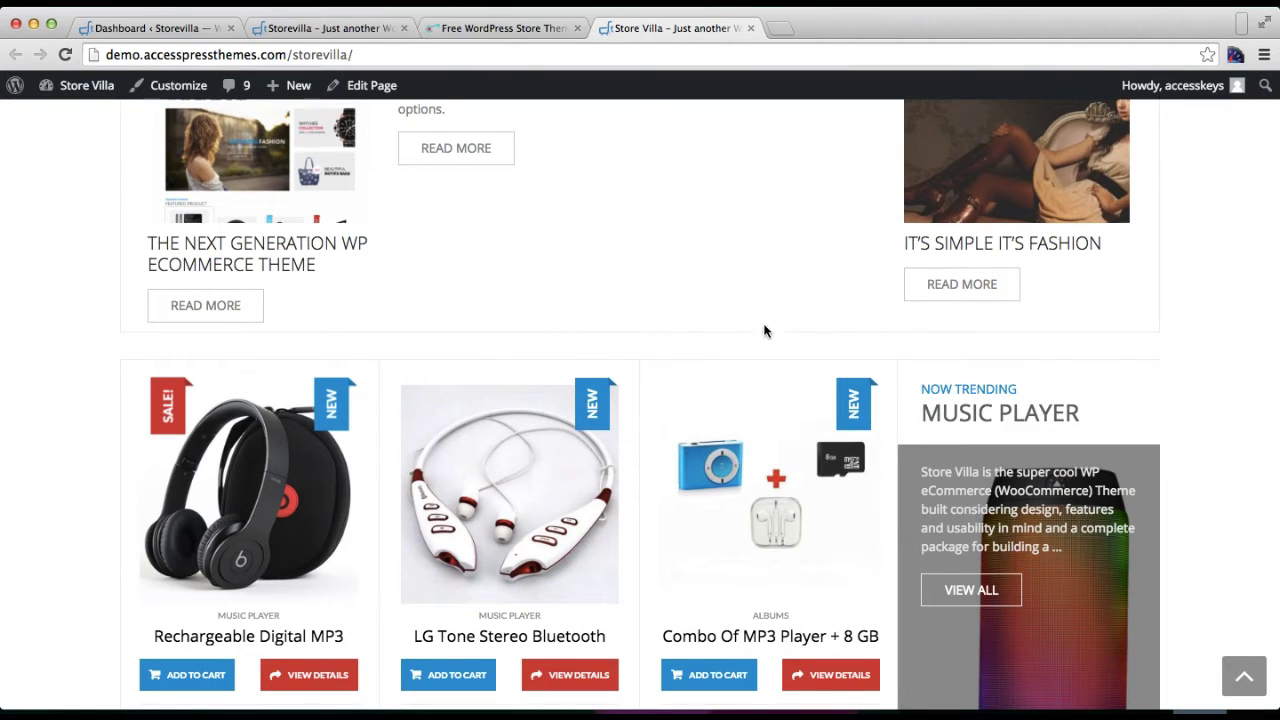
left_click(184, 33)
Step: Title the new page Home, assign it the Front Page template, and publish it
mouse_move(46, 306)
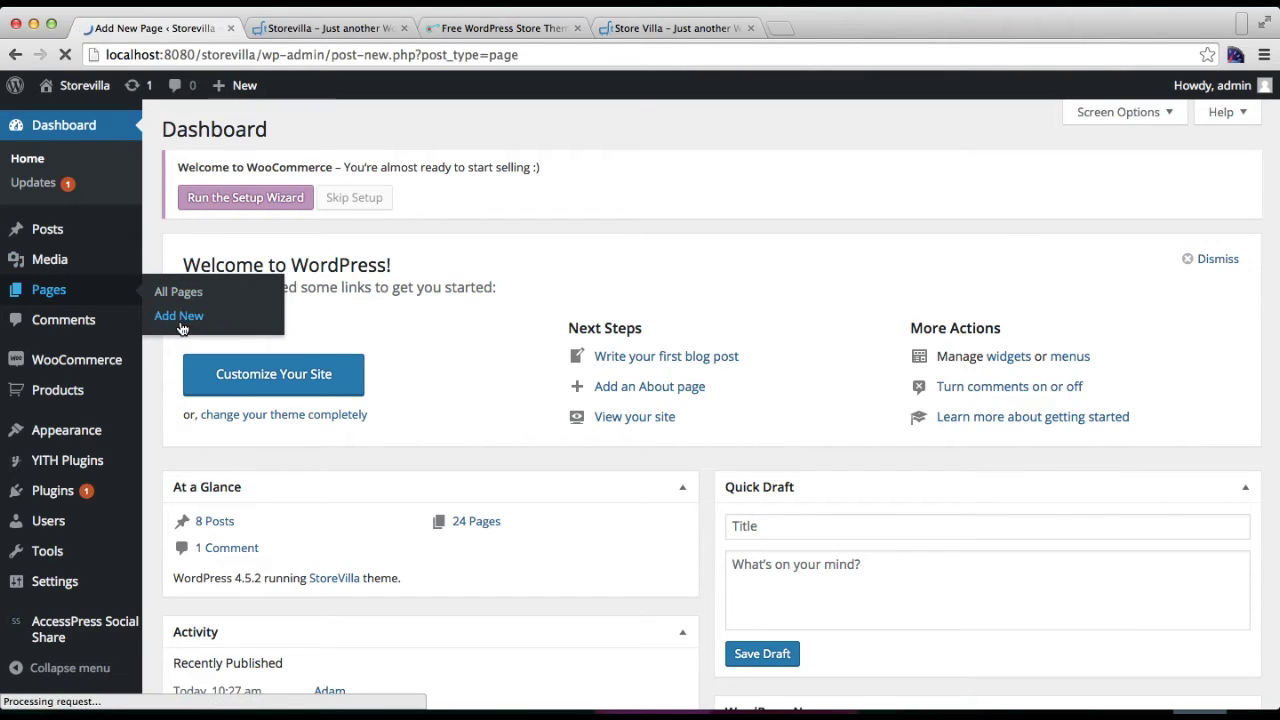
type("Home")
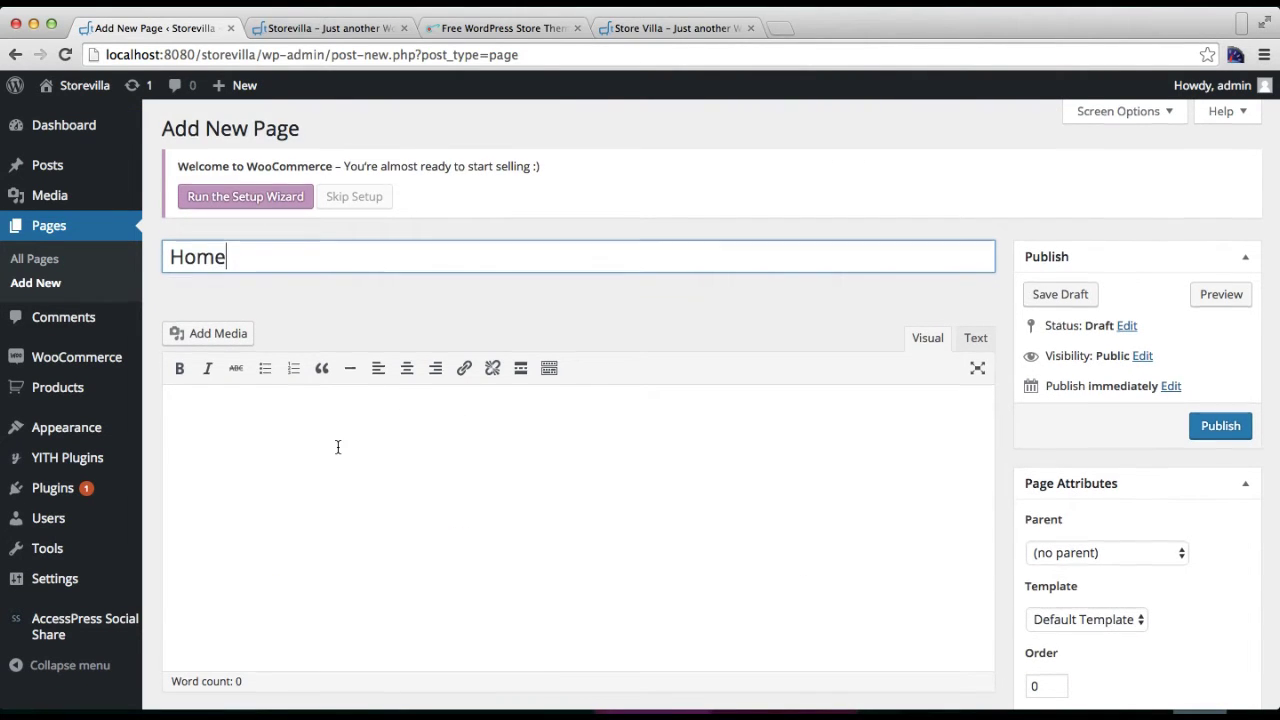
scroll(337, 446, "down", 5)
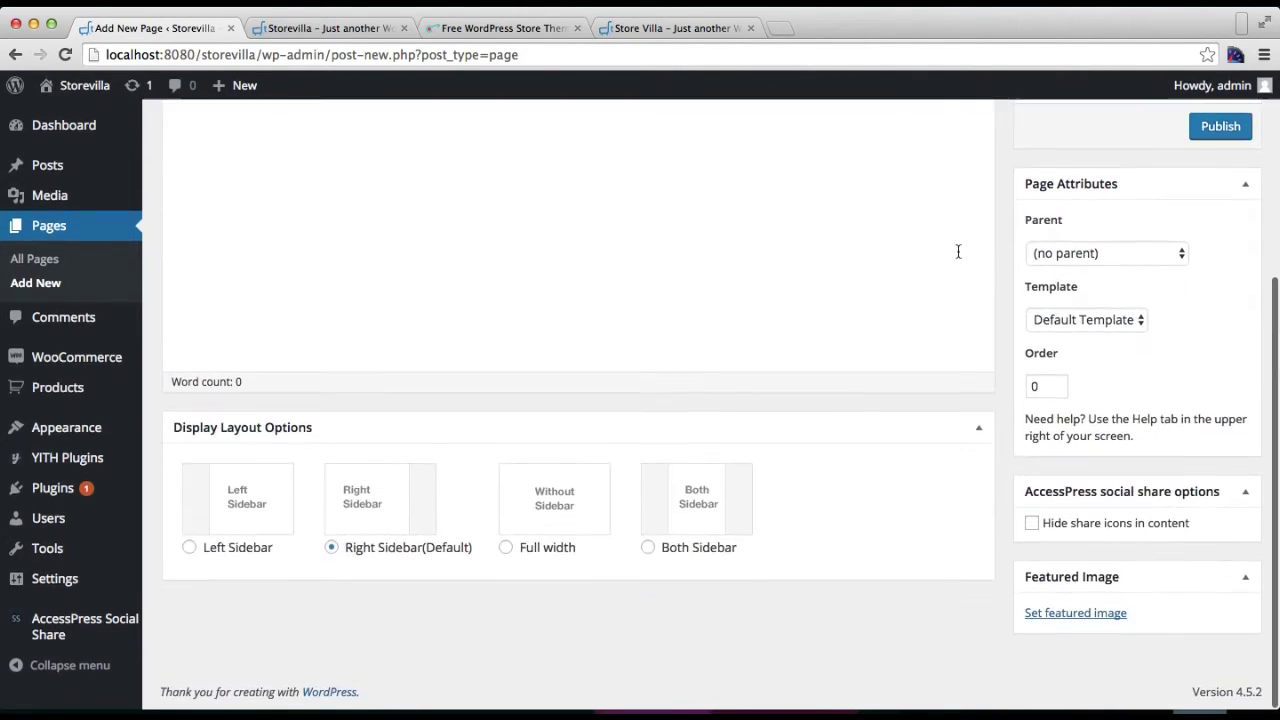
left_click(1220, 182)
left_click(1227, 231)
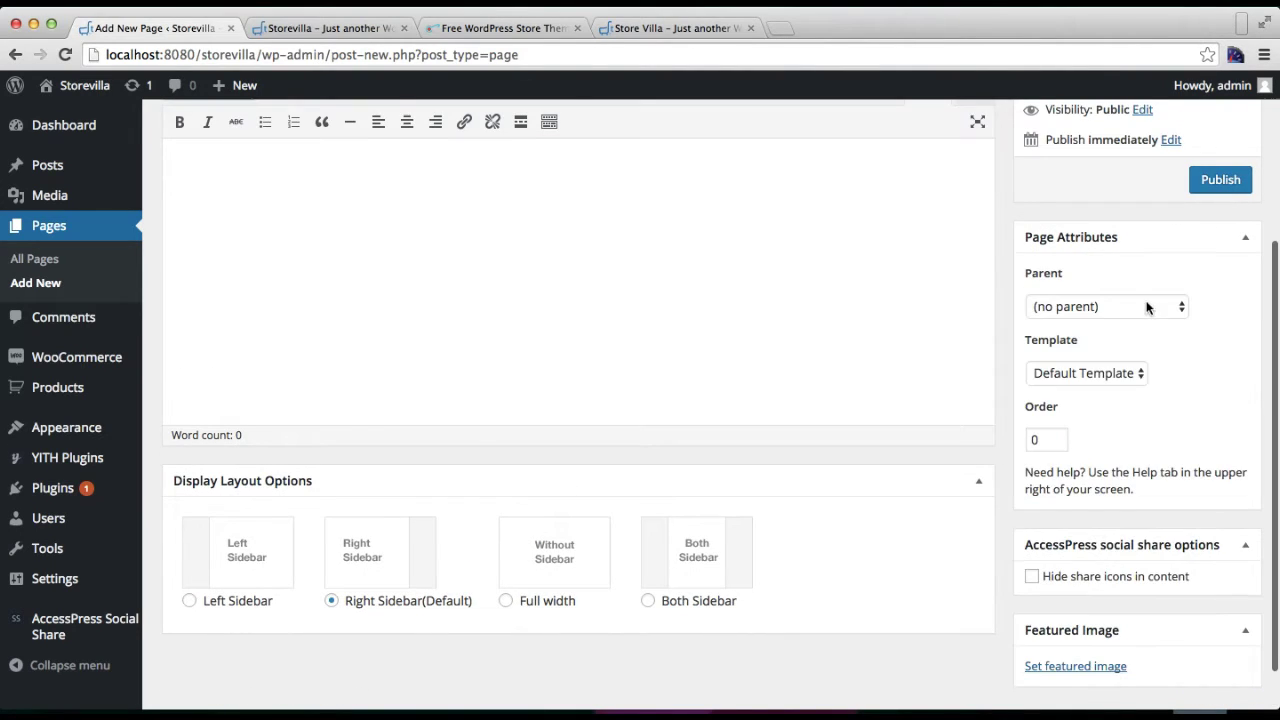
left_click(1112, 373)
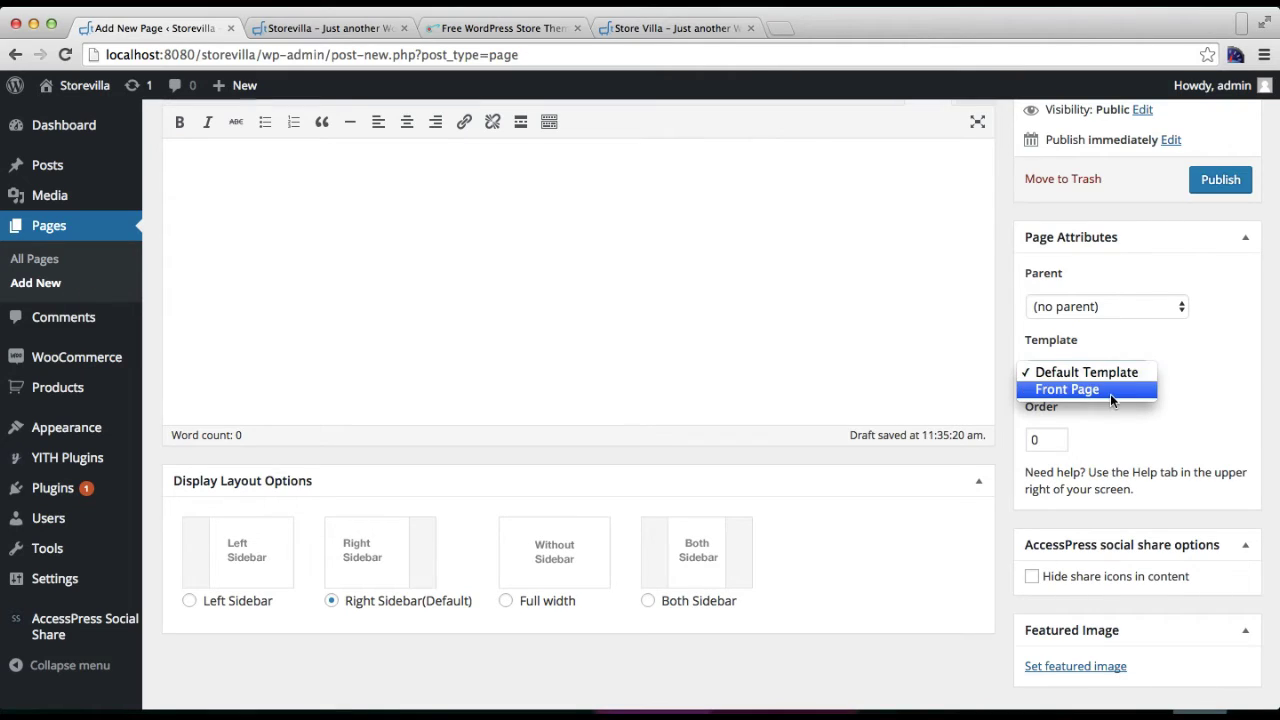
left_click(1110, 390)
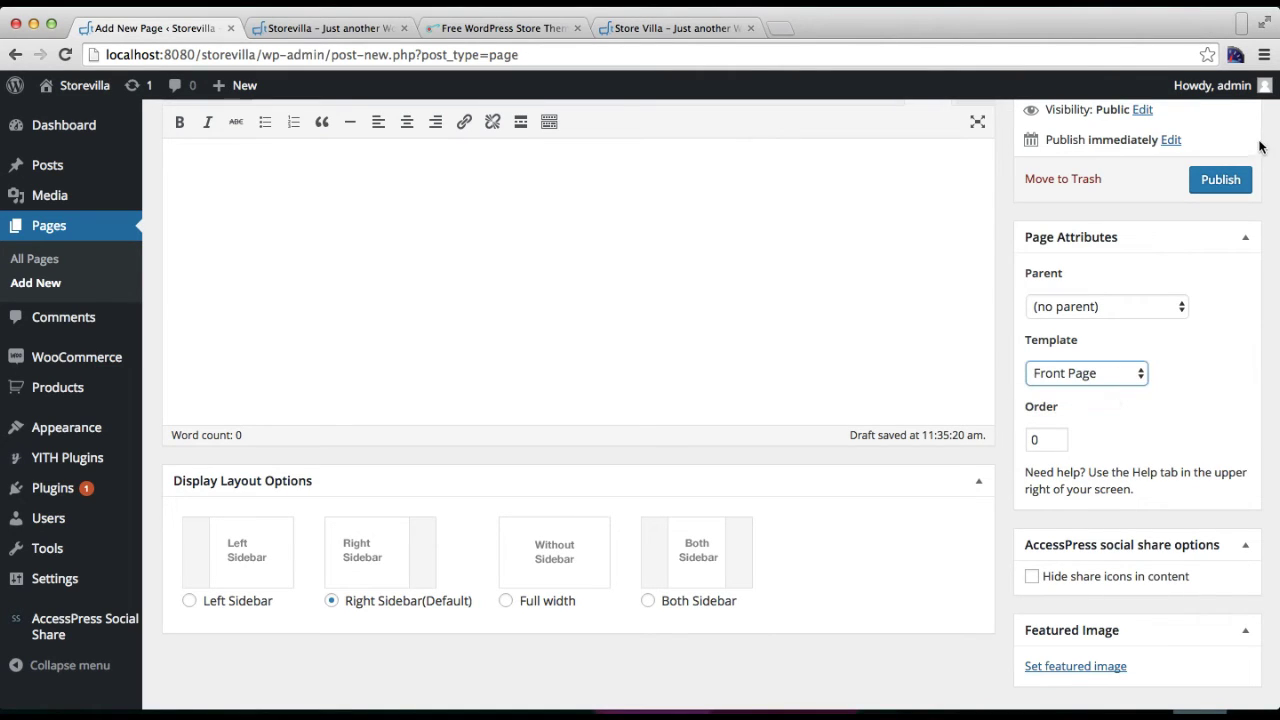
left_click(1218, 179)
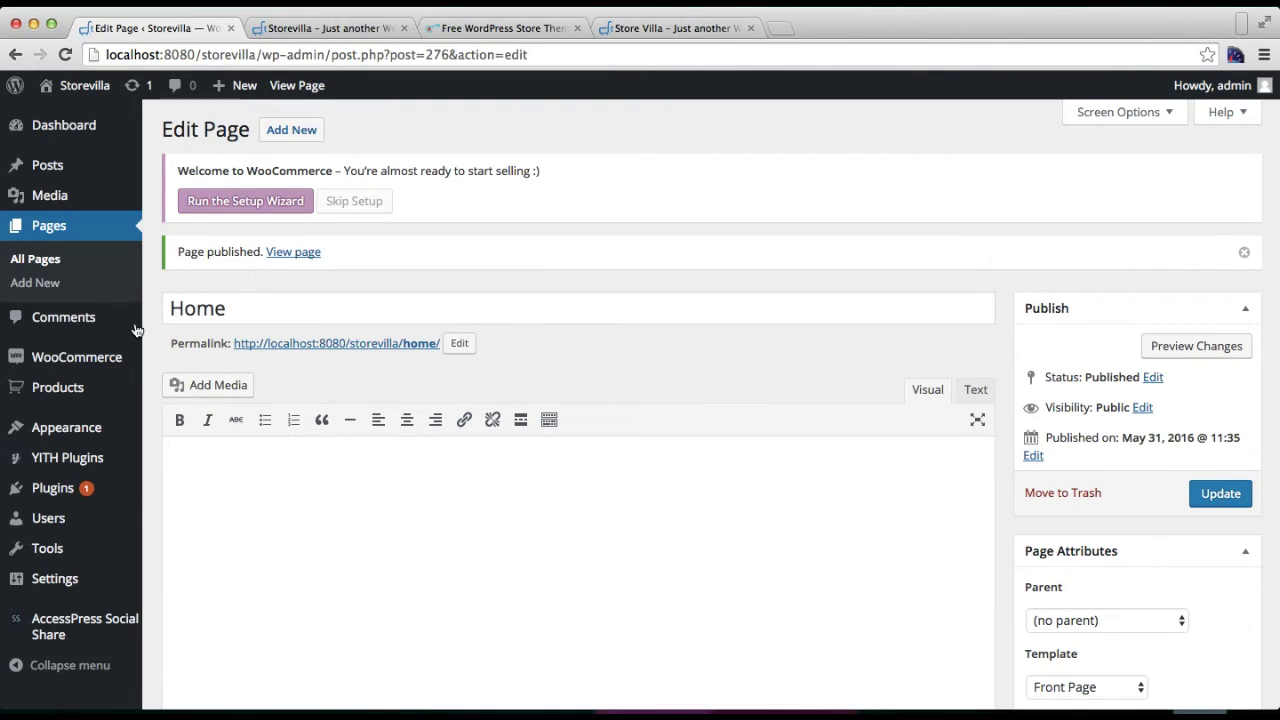
mouse_move(72, 432)
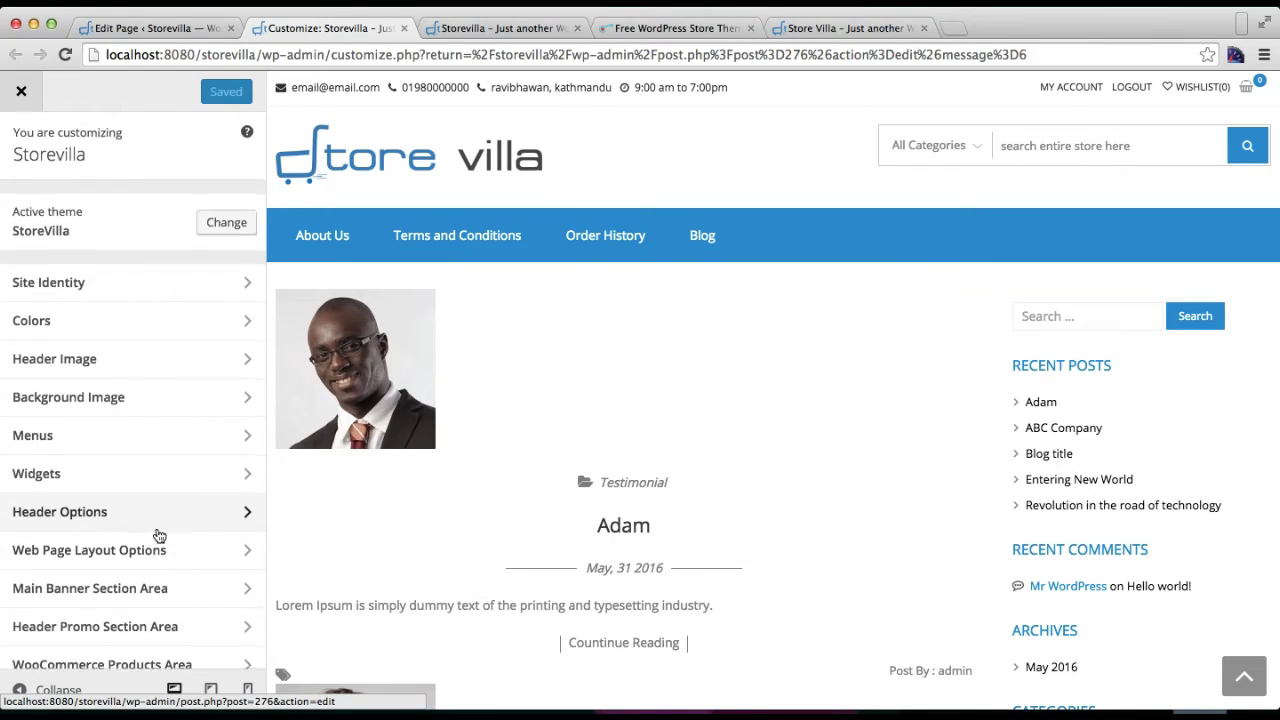
Step: Under Static Front Page, choose 'A static page' with Home as the front page
scroll(159, 537, "down", 4)
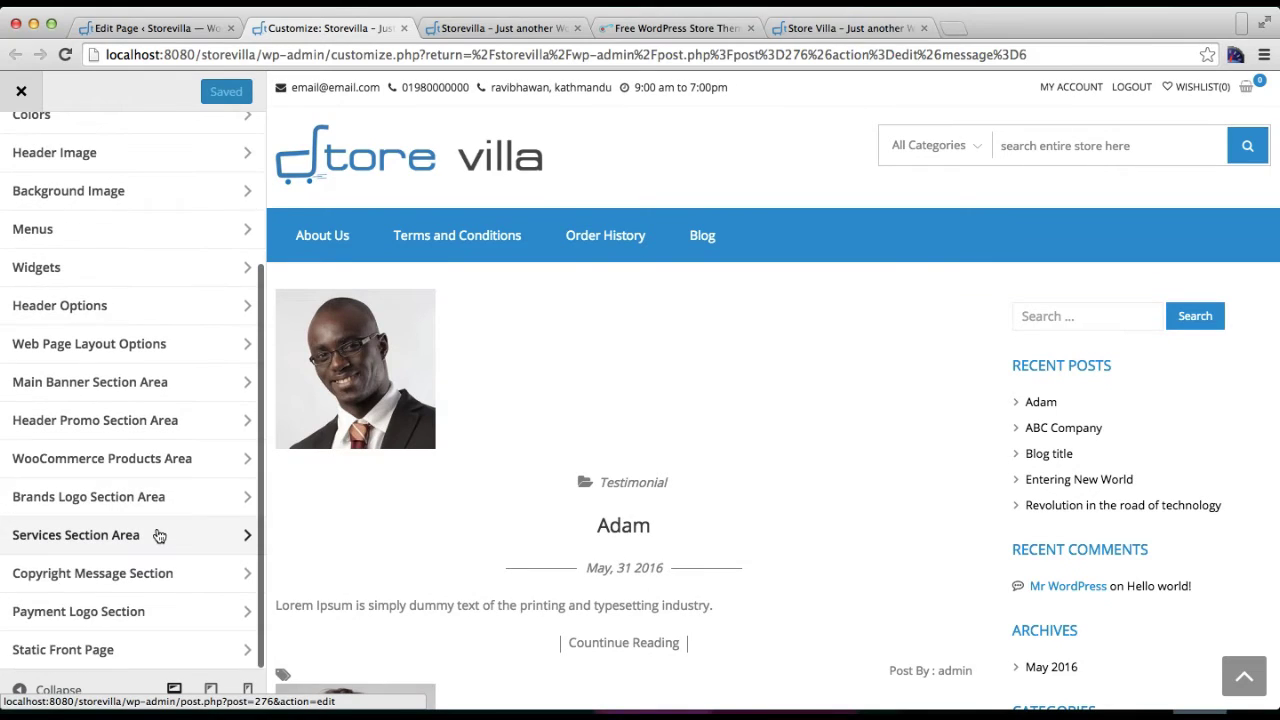
left_click(62, 650)
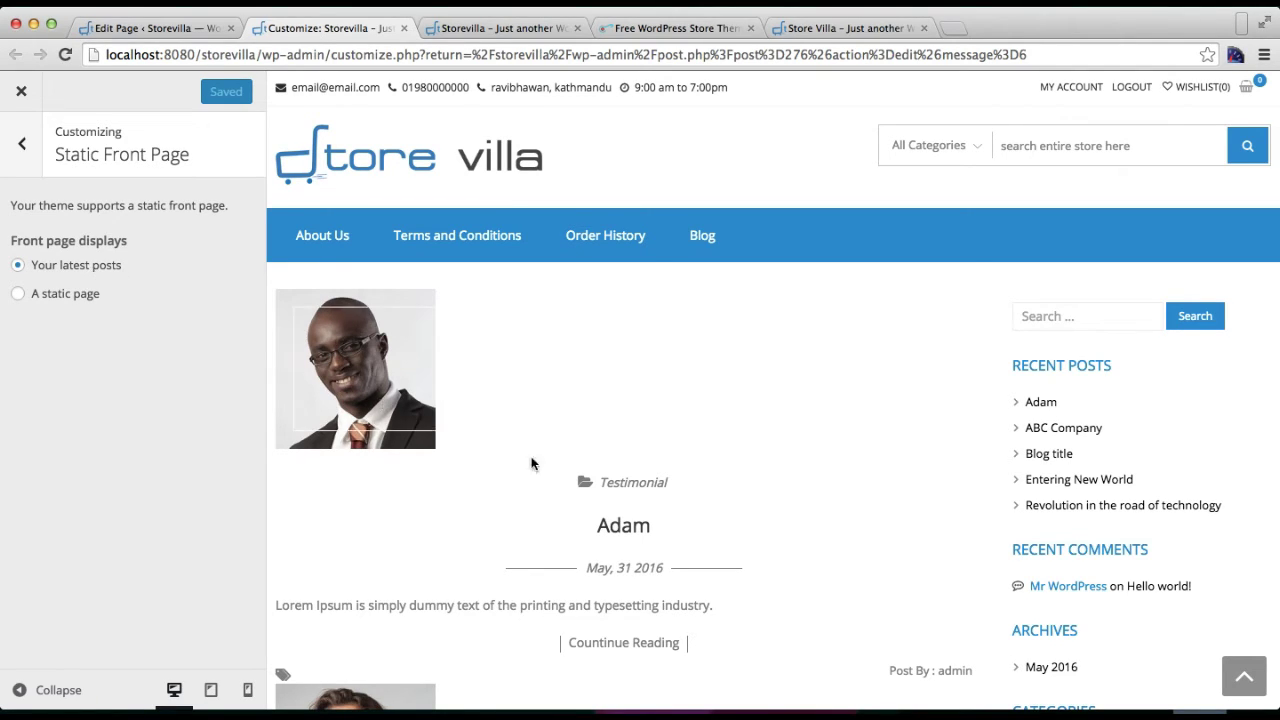
scroll(571, 531, "down", 10)
scroll(569, 527, "down", 2)
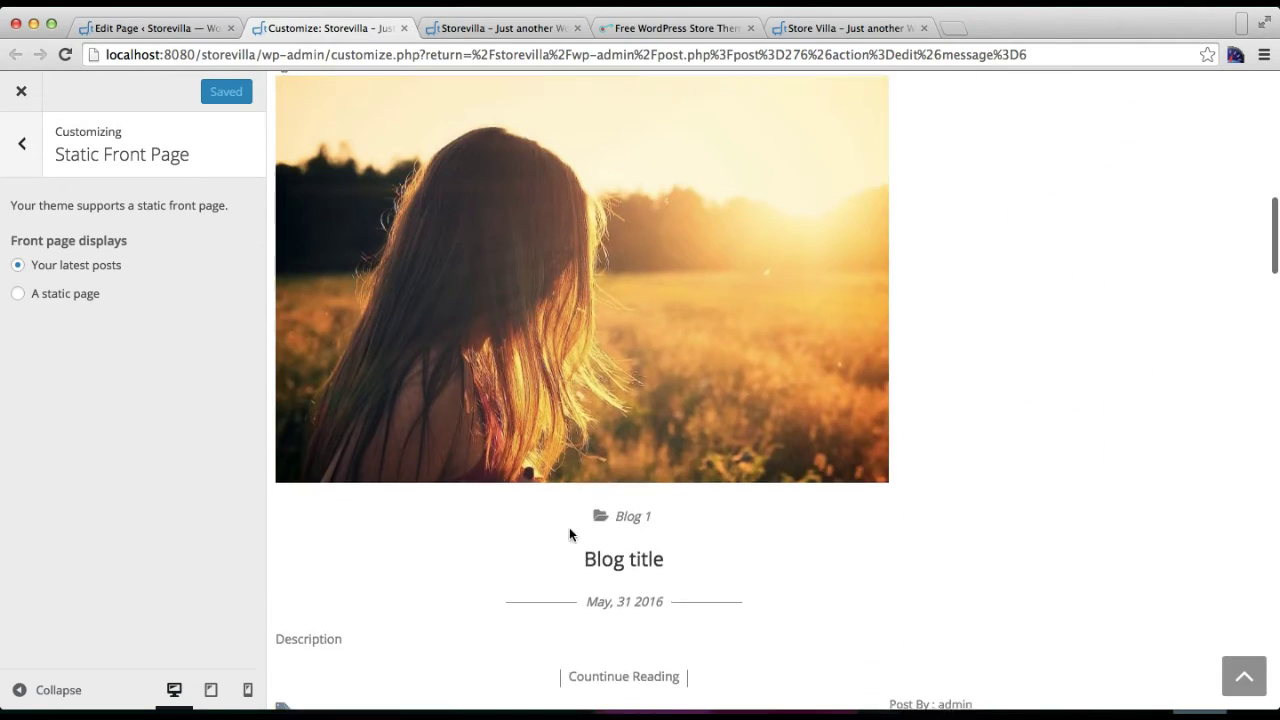
scroll(569, 527, "up", 1)
left_click(18, 298)
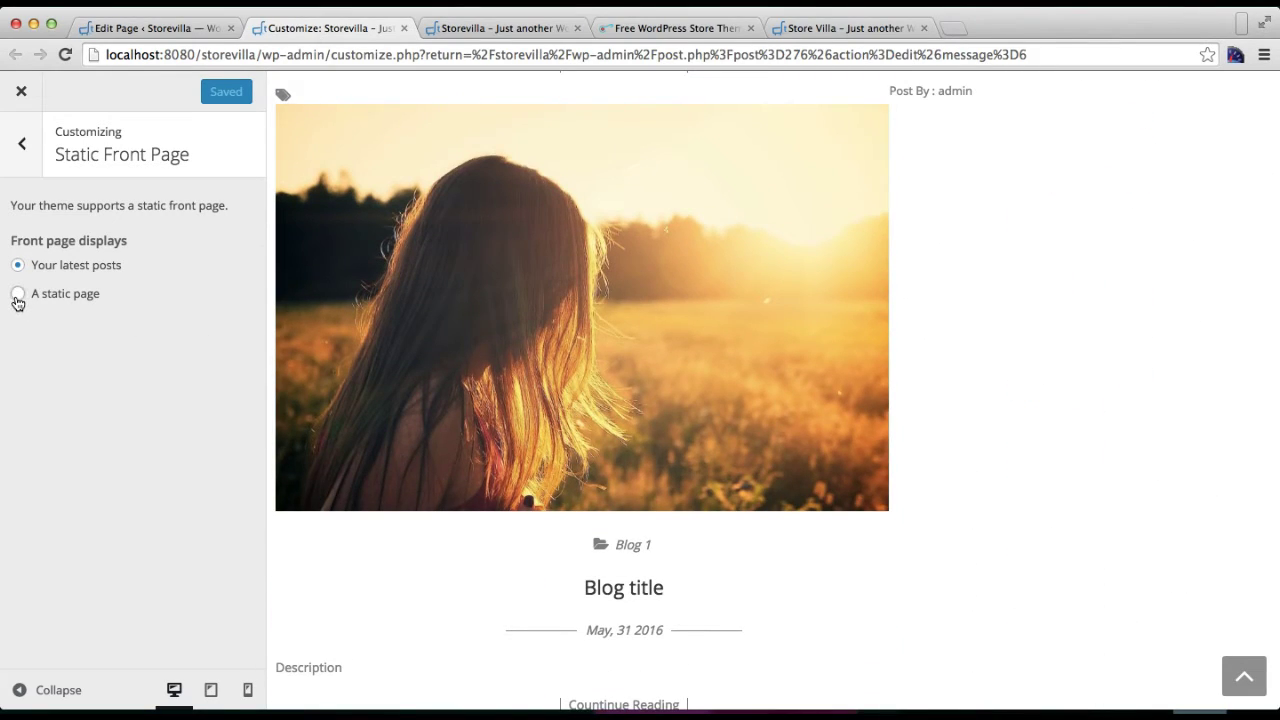
left_click(136, 367)
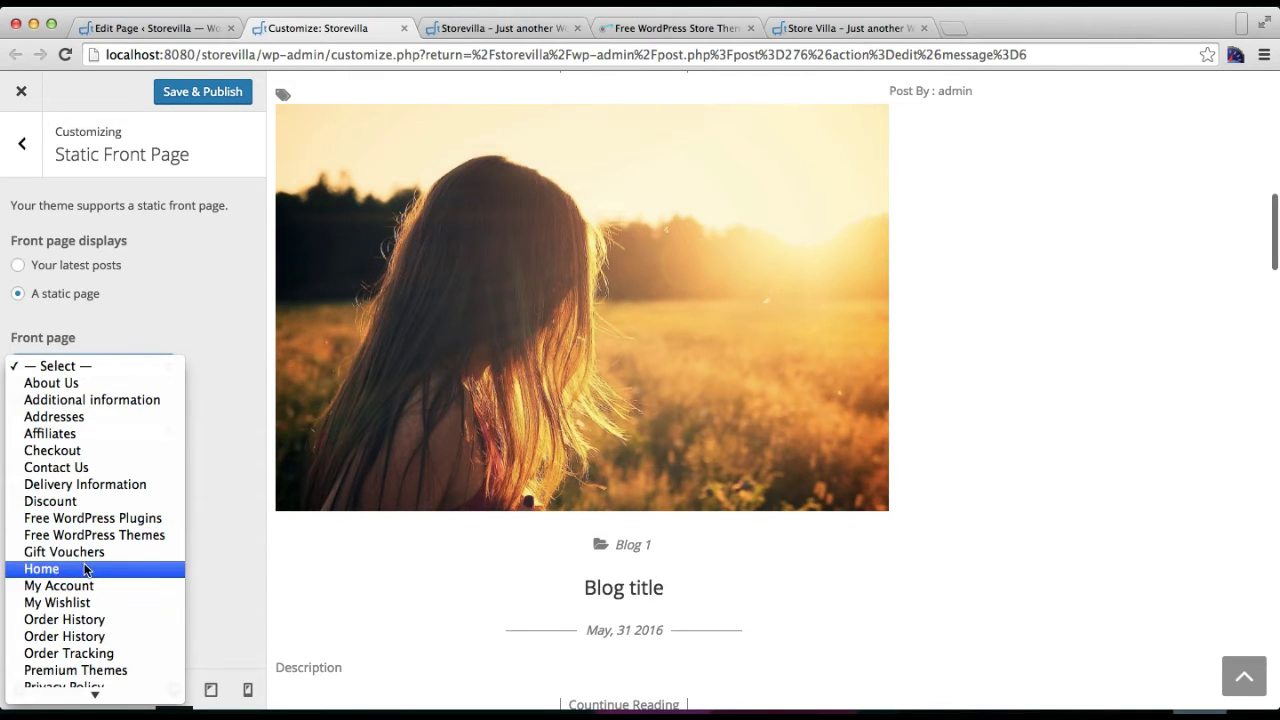
left_click(72, 572)
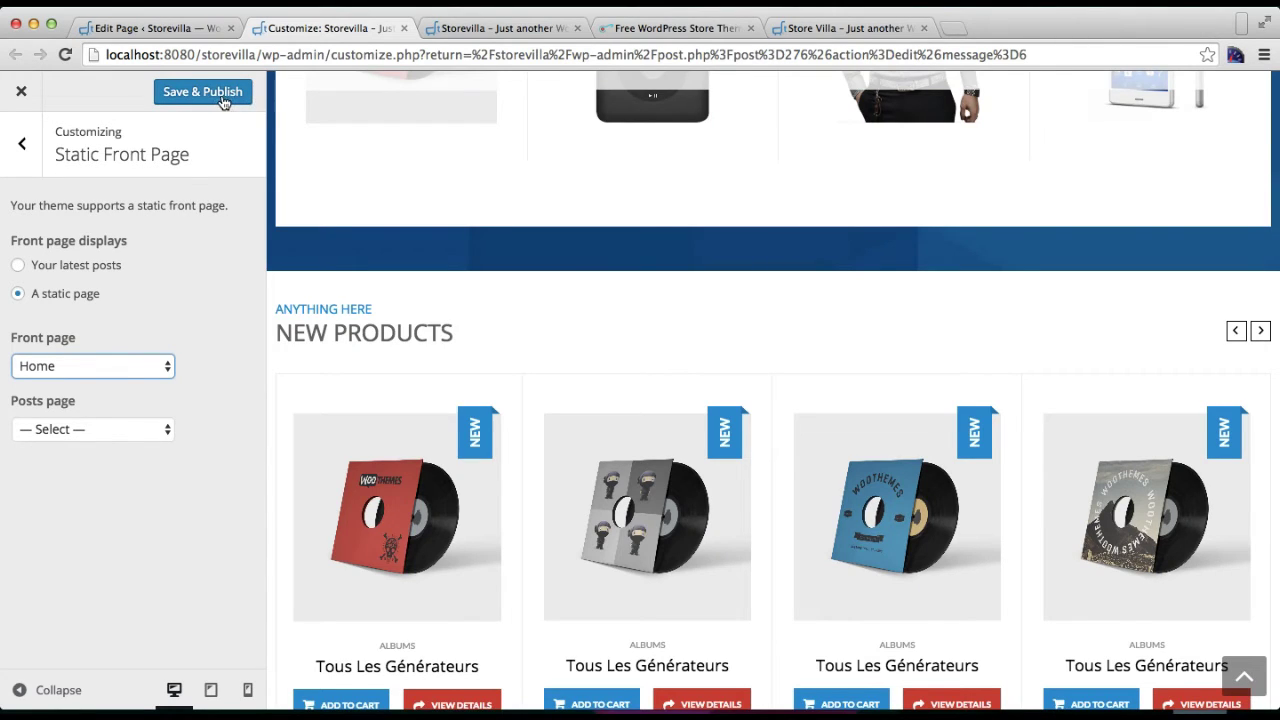
left_click(222, 96)
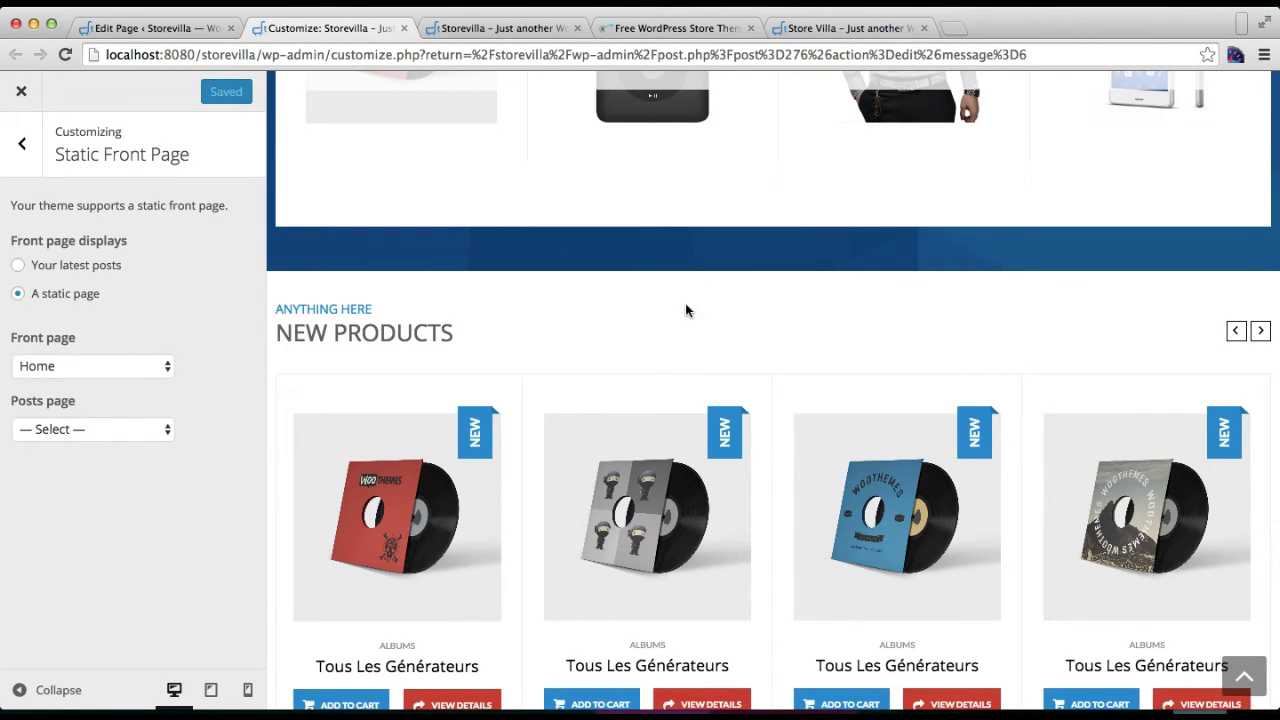
Step: Scroll through the preview of the new Home-based store front page
scroll(685, 303, "up", 10)
scroll(686, 304, "down", 3)
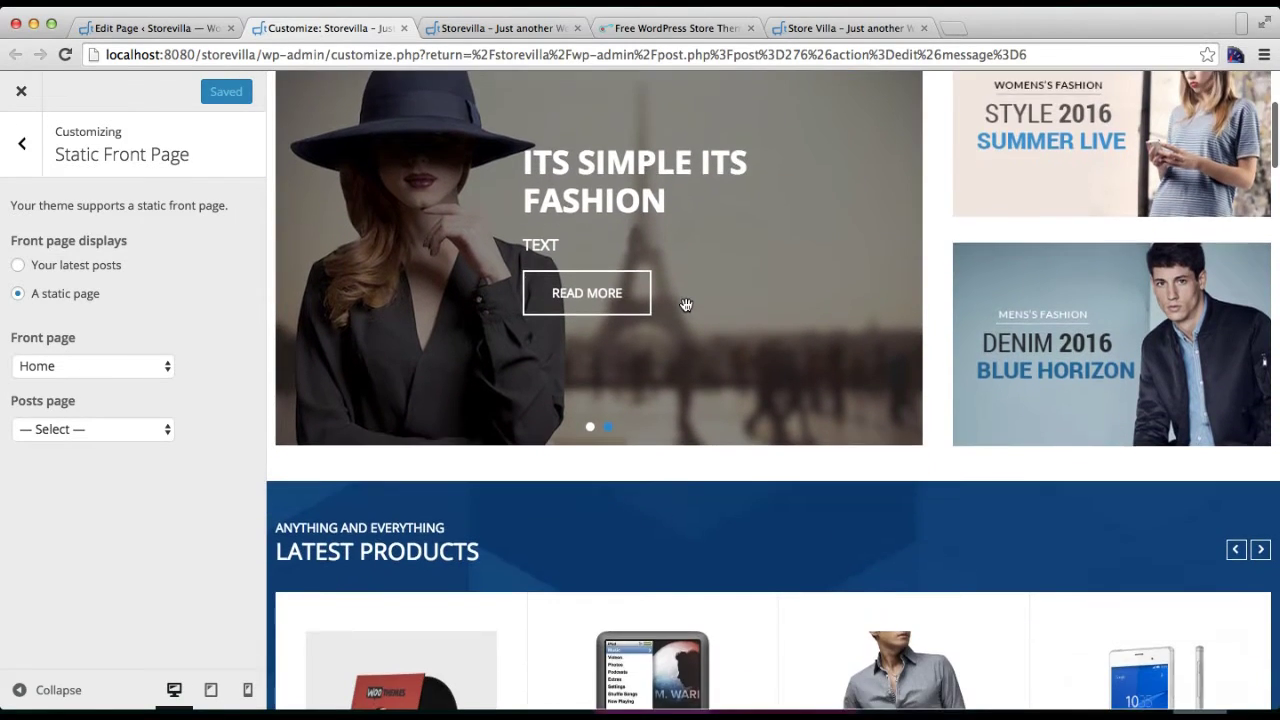
scroll(685, 303, "down", 8)
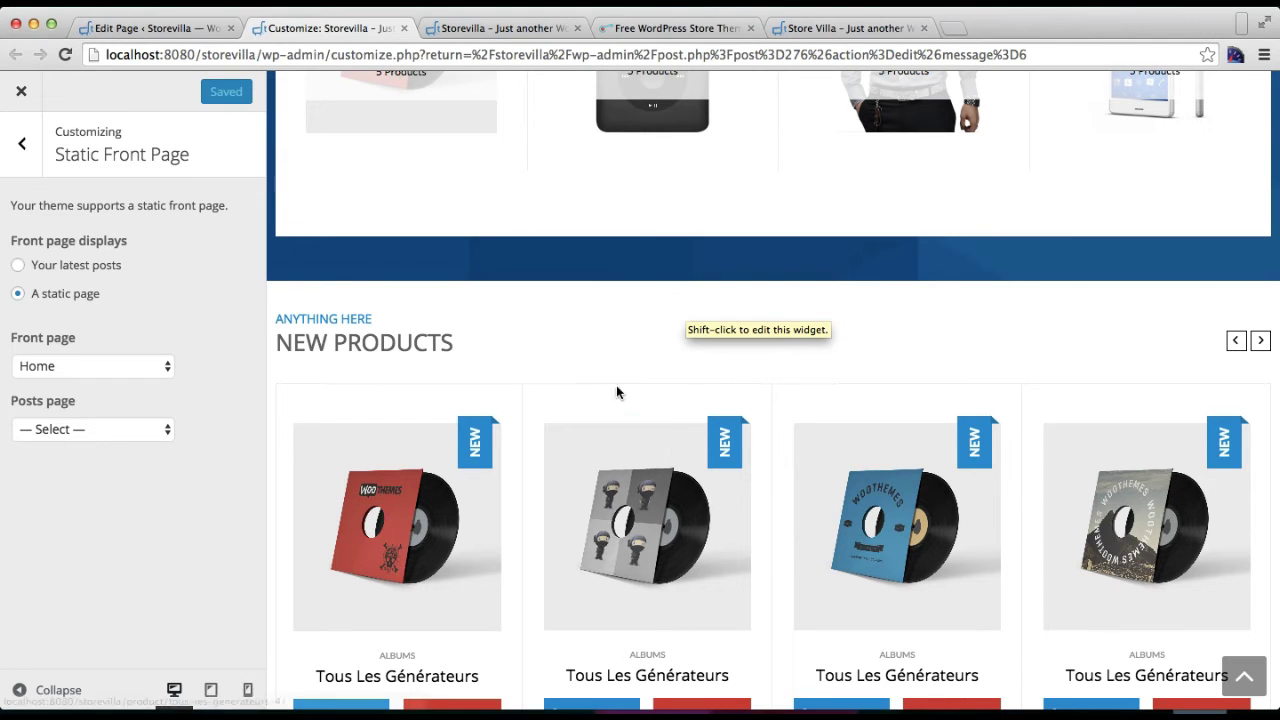
scroll(694, 420, "down", 6)
scroll(694, 420, "down", 15)
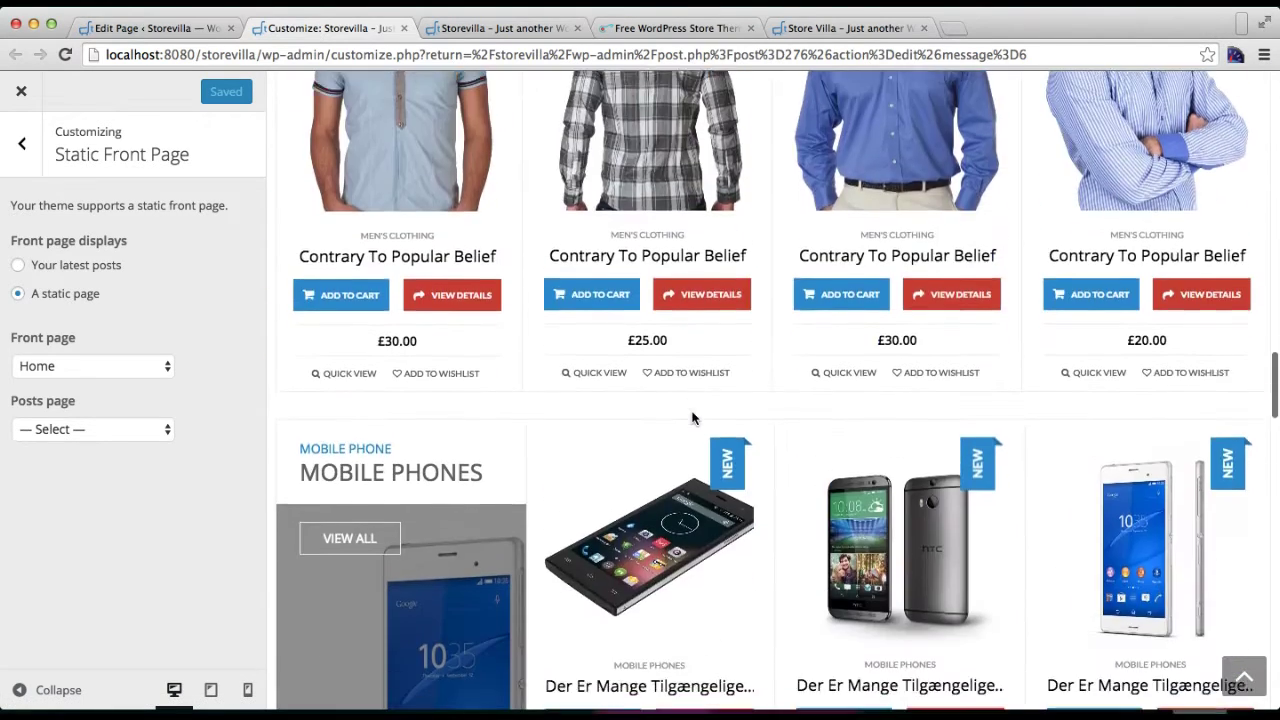
scroll(694, 419, "up", 4)
scroll(694, 419, "up", 10)
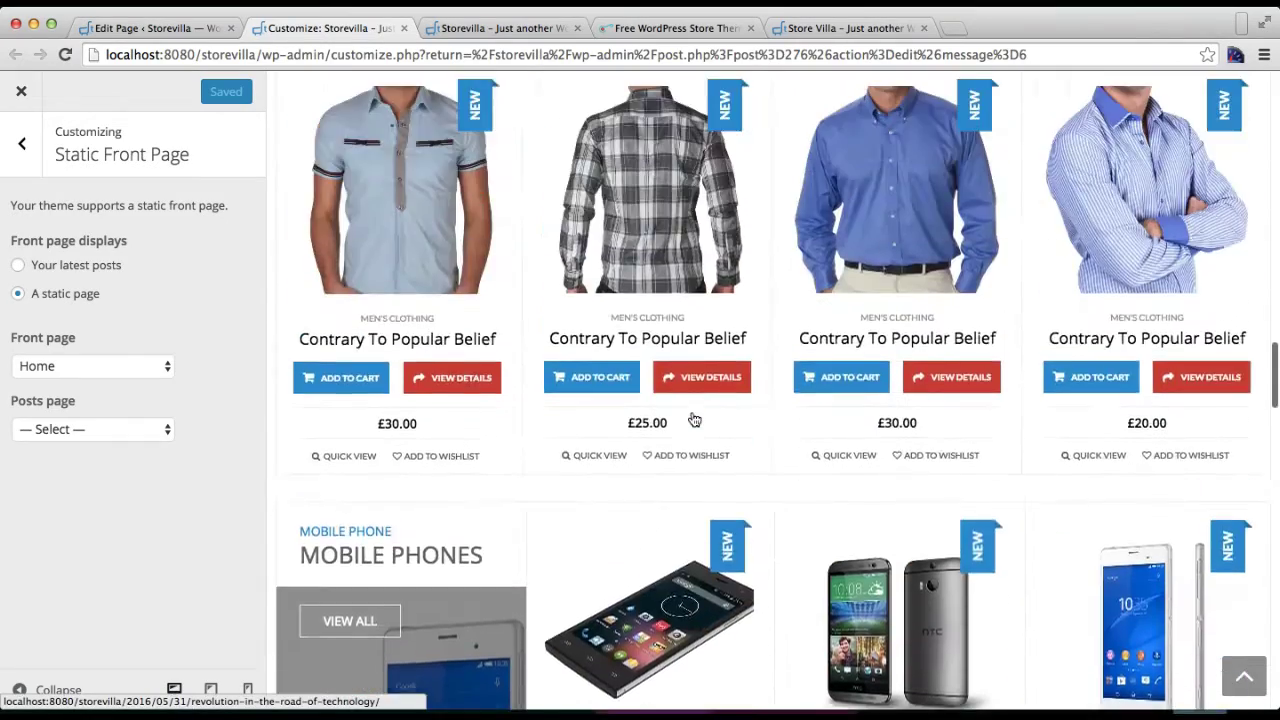
scroll(691, 418, "up", 8)
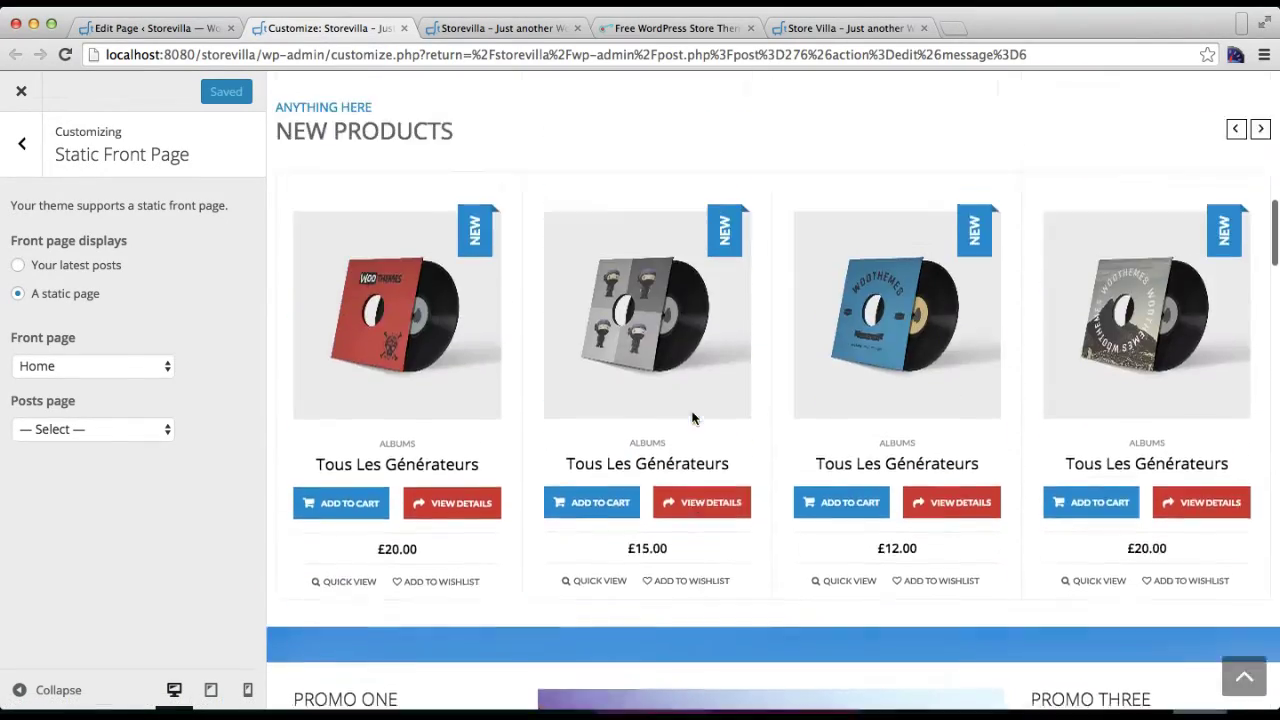
scroll(694, 420, "up", 5)
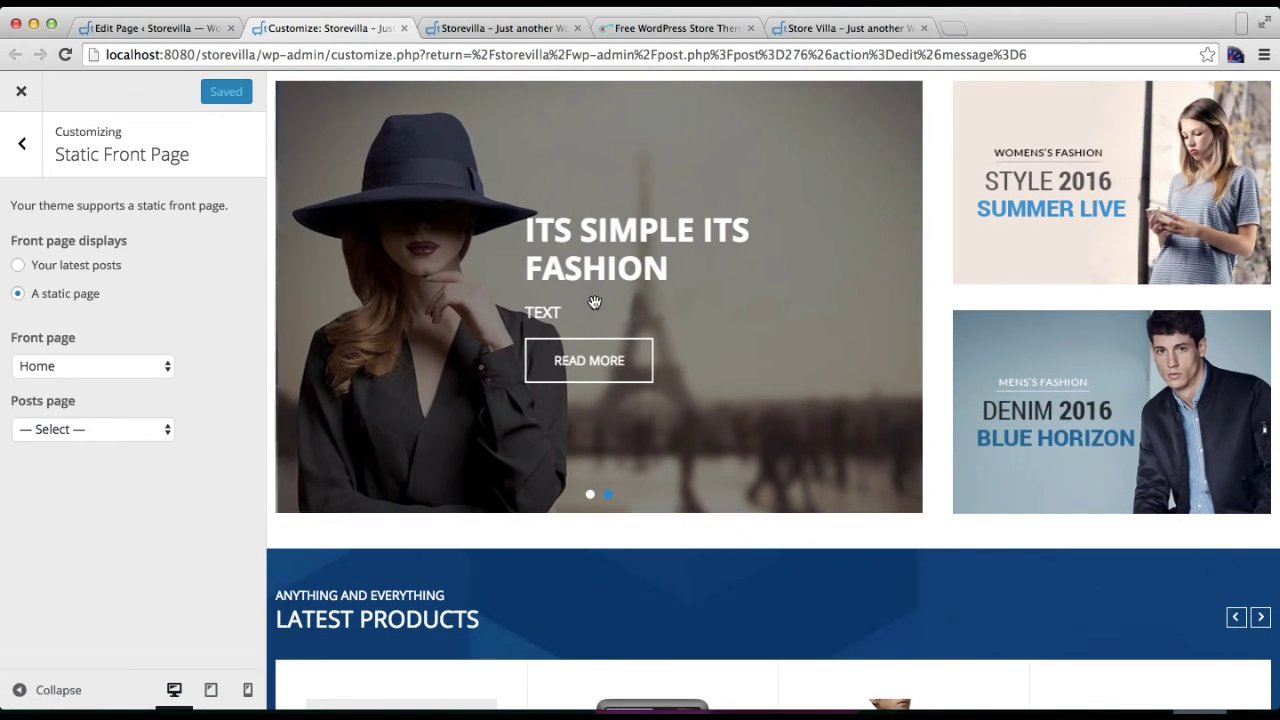
Step: Go back to the Customizer section list, then view the AccessPress Storevilla theme page
left_click(22, 145)
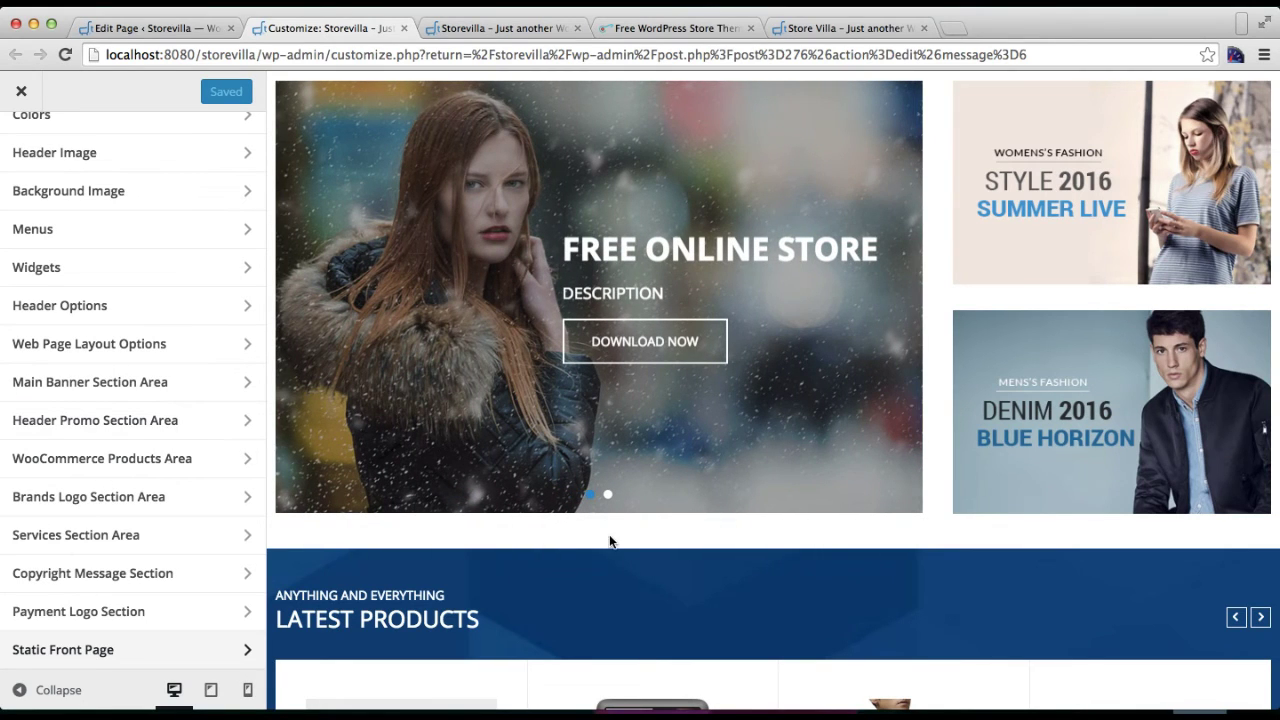
scroll(605, 537, "down", 8)
scroll(609, 540, "up", 2)
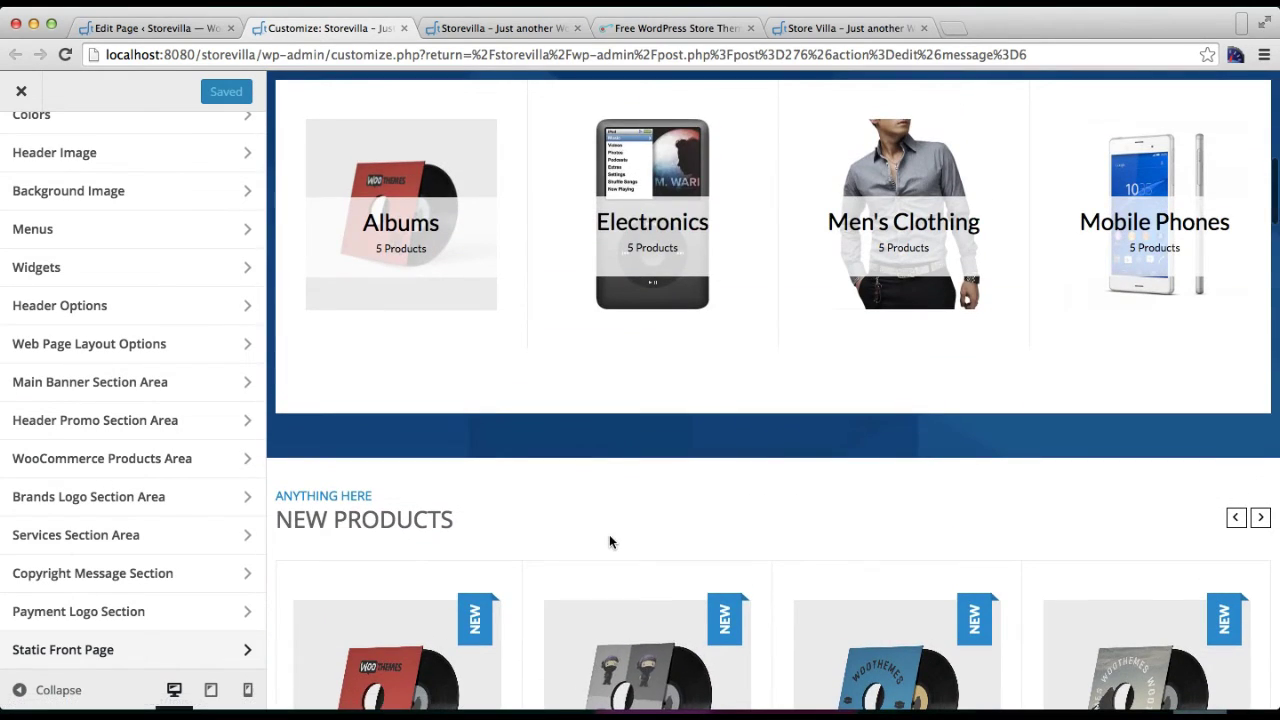
left_click(687, 30)
Step: Minimize the chat window and open the Store Villa documentation in a new tab
scroll(824, 272, "up", 15)
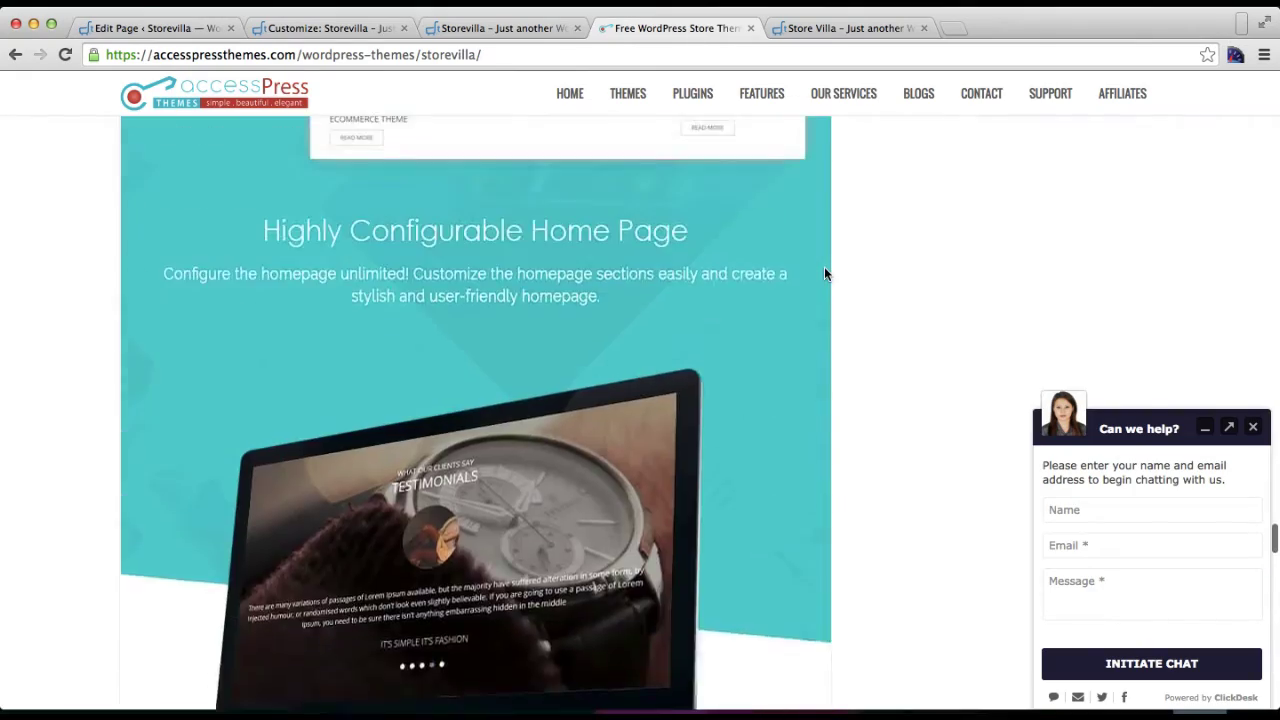
scroll(826, 270, "up", 10)
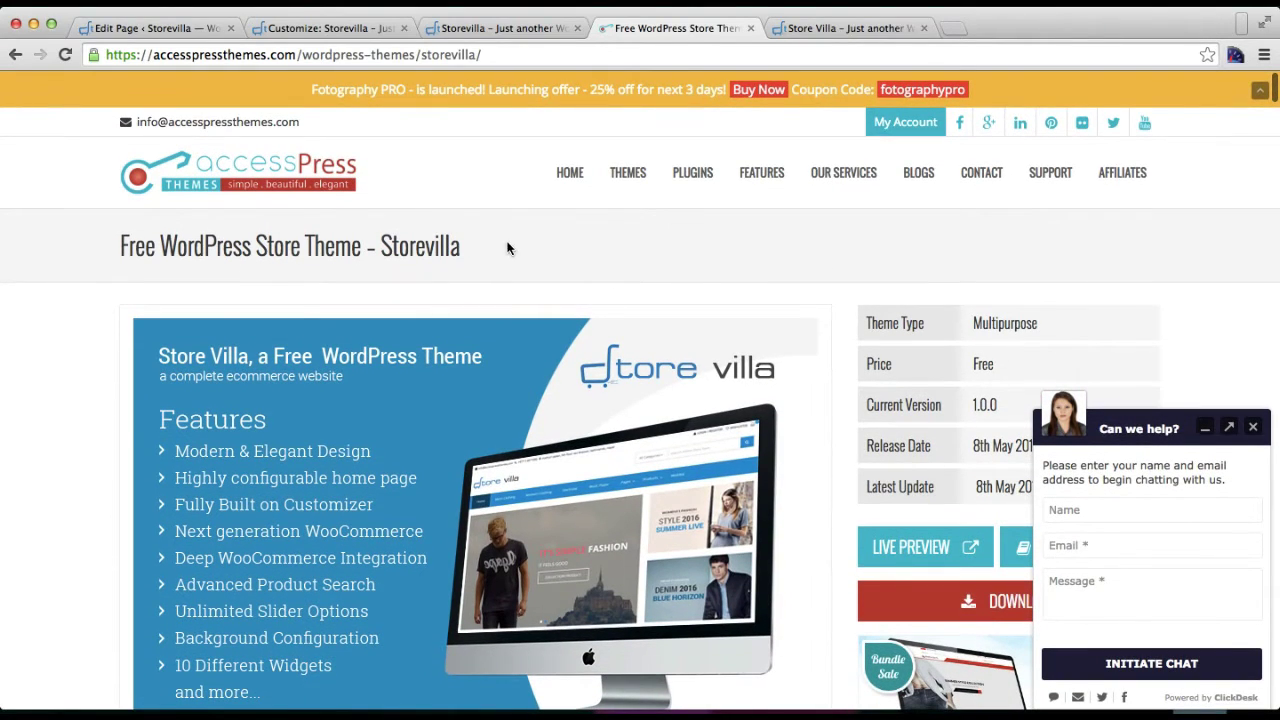
left_click(1206, 430)
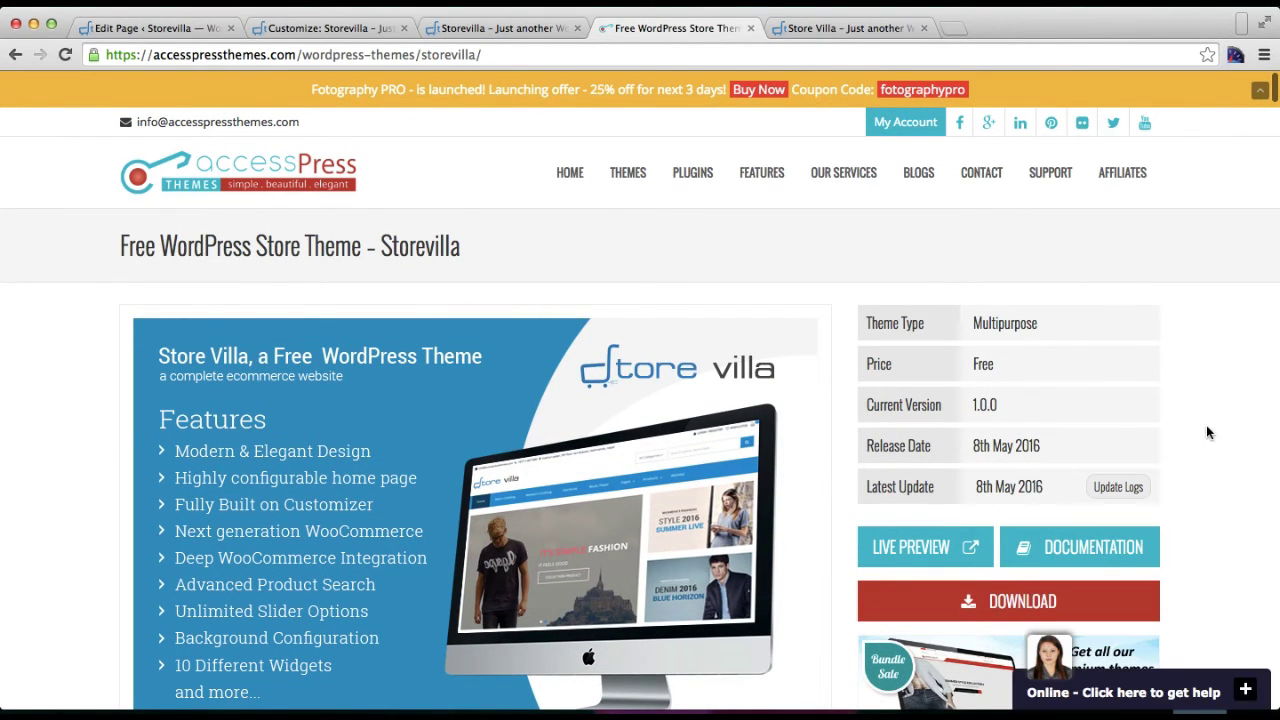
right_click(1066, 548)
left_click(935, 452)
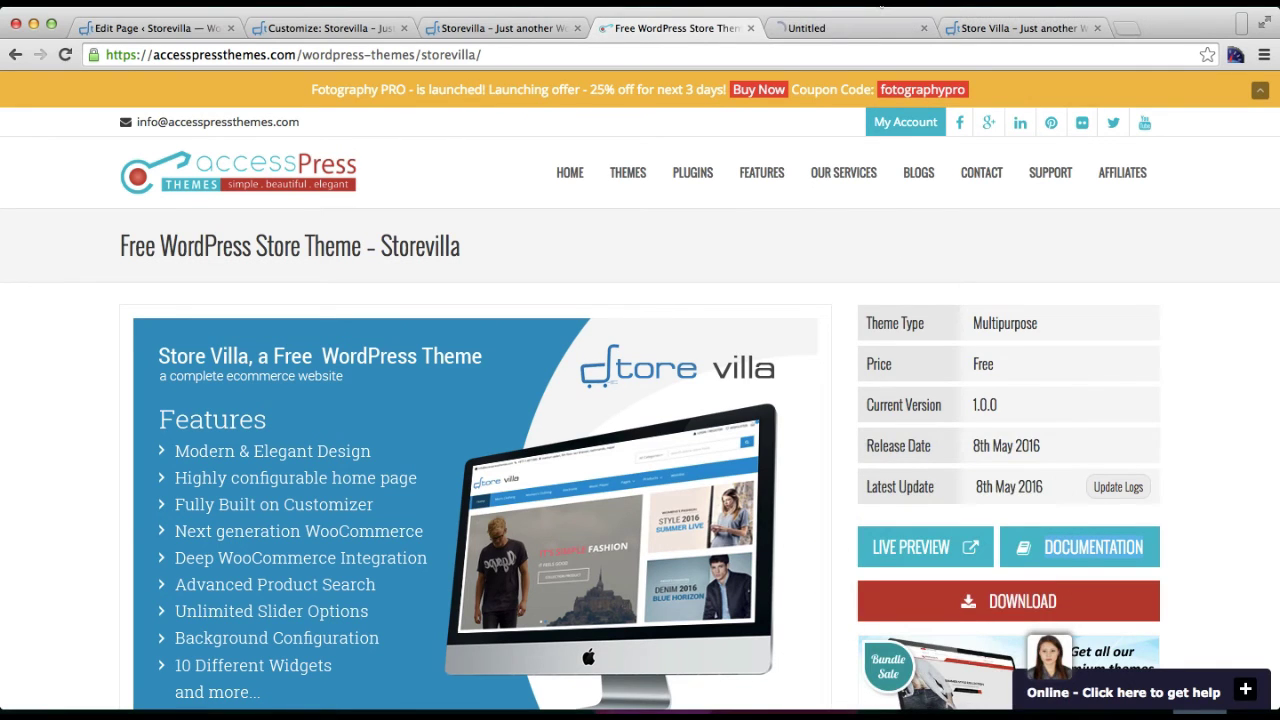
left_click(838, 33)
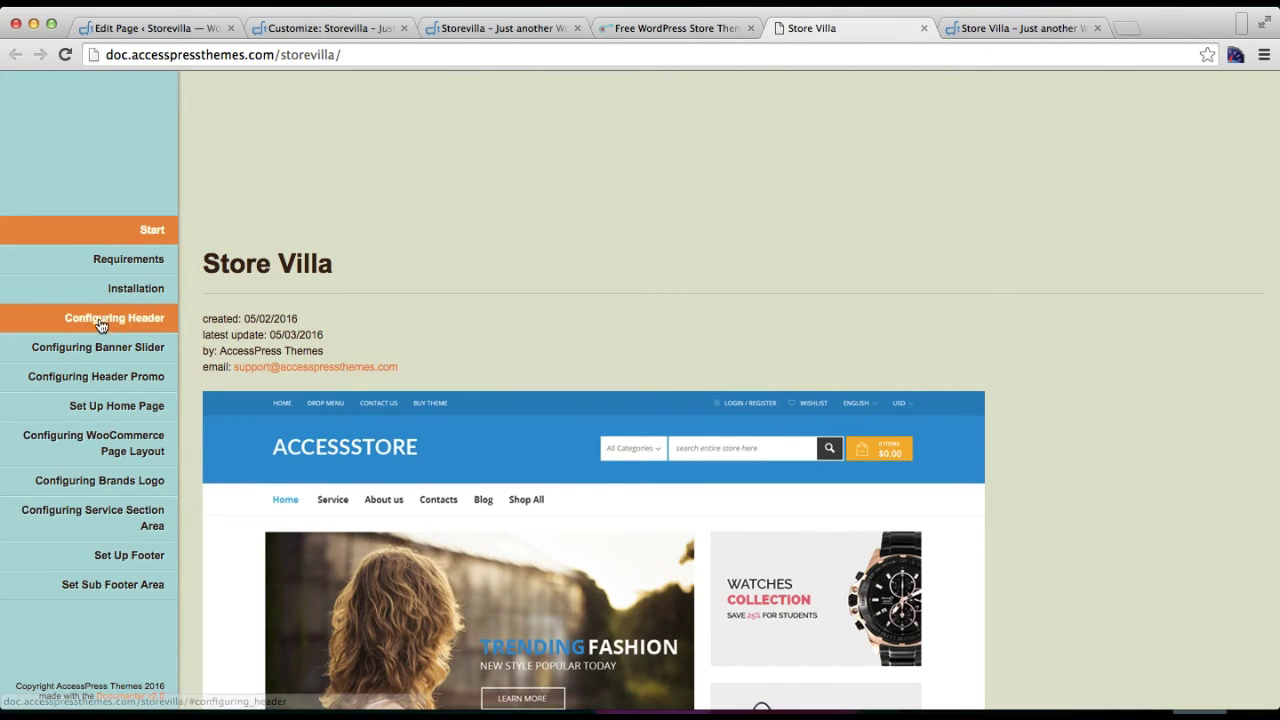
Step: Browse the documentation, then go back to the local Storevilla site
scroll(362, 441, "down", 5)
scroll(362, 441, "down", 15)
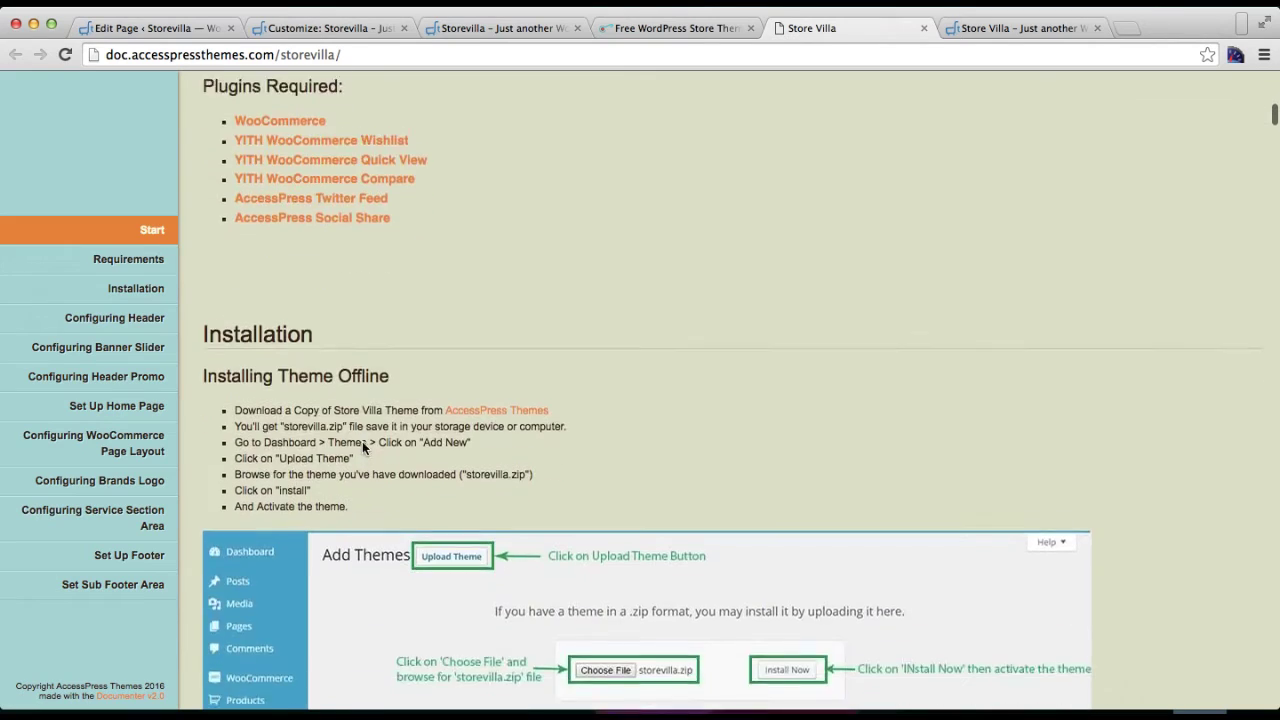
scroll(378, 390, "down", 3)
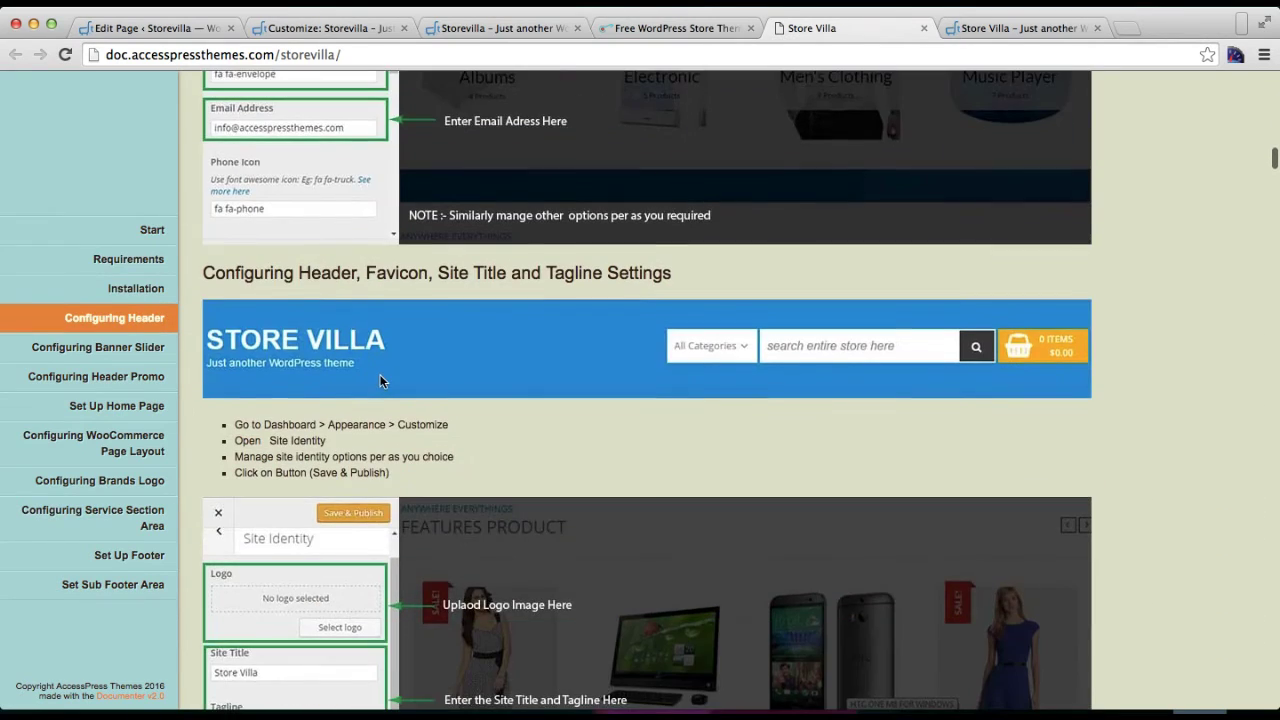
left_click(444, 28)
Step: Bring up the Store Villa demo storefront, scrolled to its header and fashion banners
left_click(972, 32)
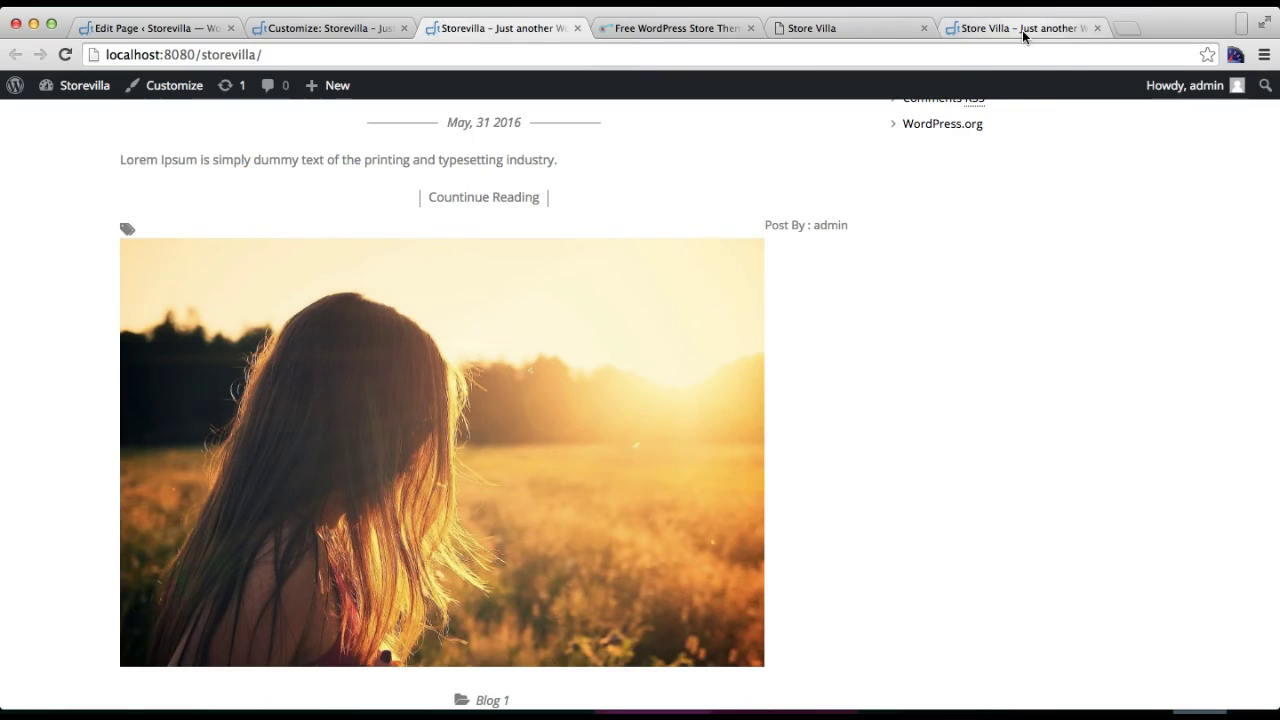
scroll(795, 336, "down", 10)
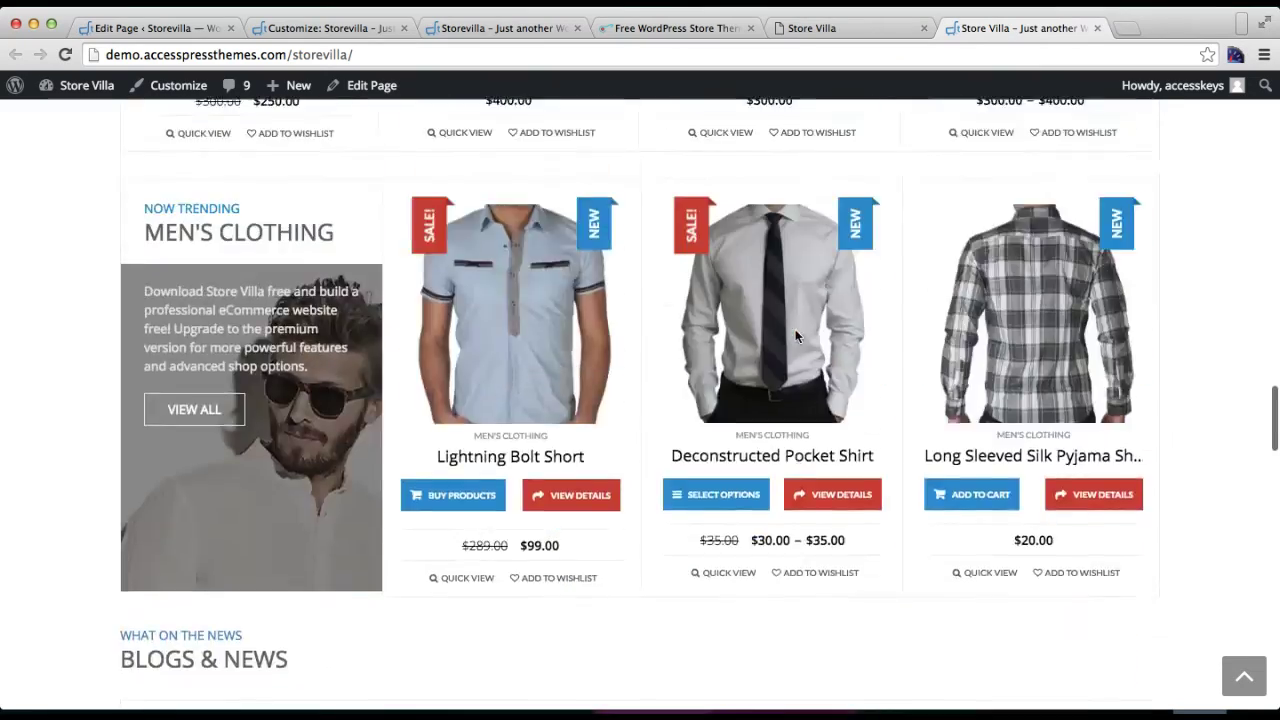
scroll(795, 336, "up", 20)
scroll(797, 336, "up", 10)
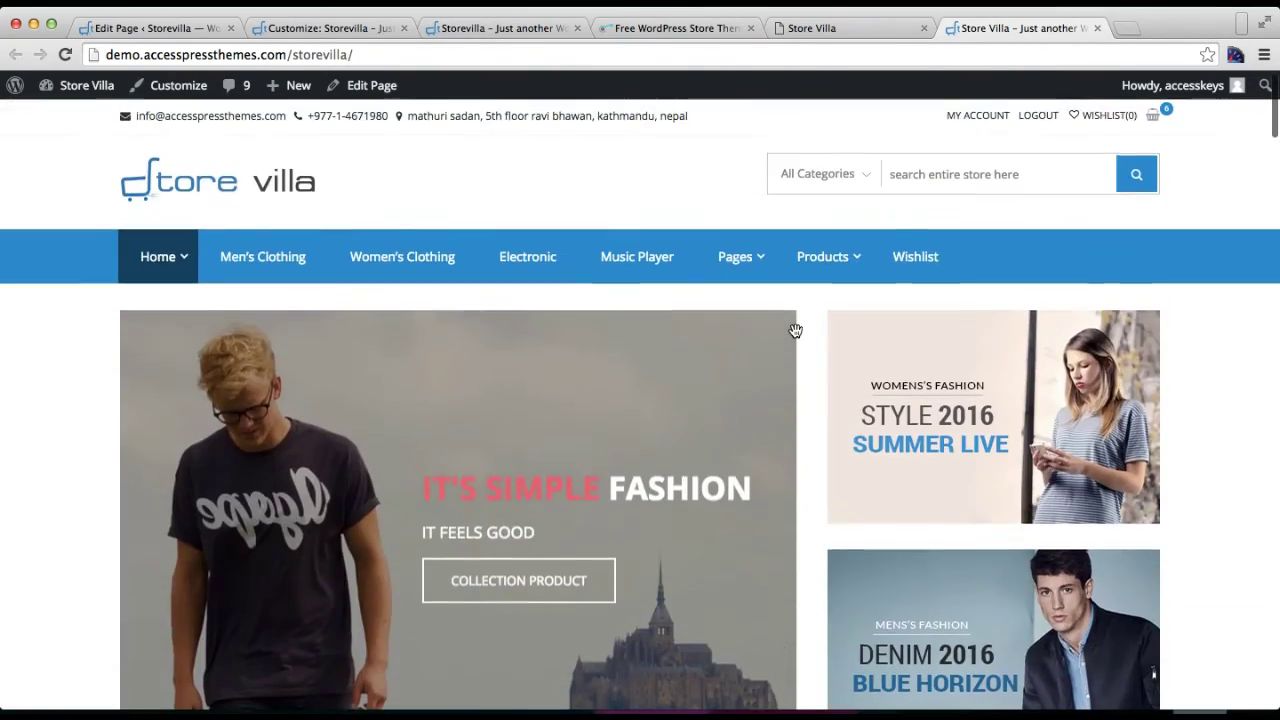